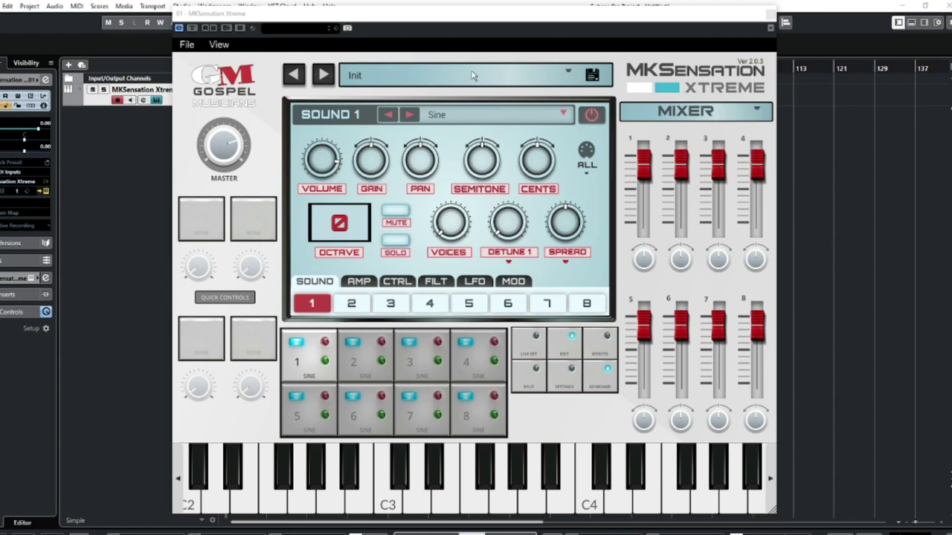
Load the Analog Fresh preset from the 05 Analog and Synths bank of the MKSensation X factory library.
click(568, 74)
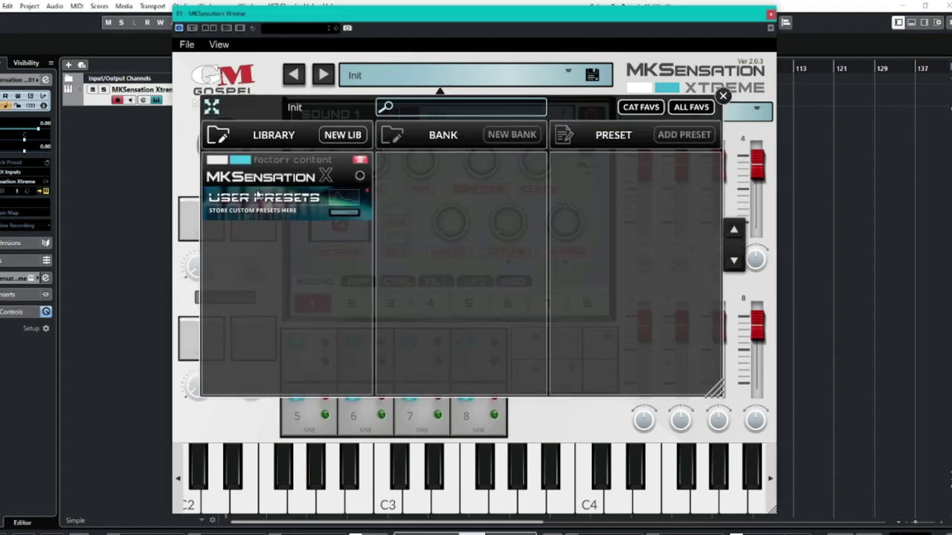
click(274, 178)
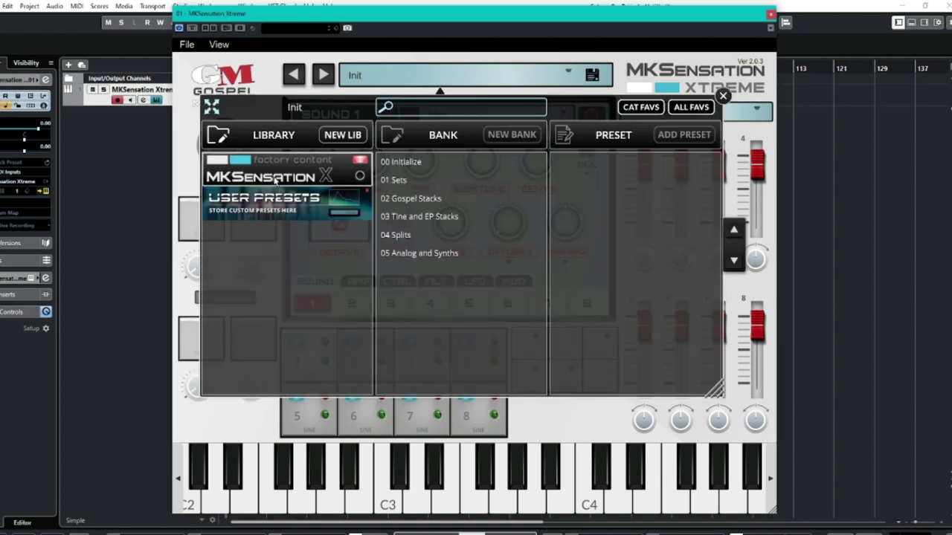
click(409, 179)
click(444, 199)
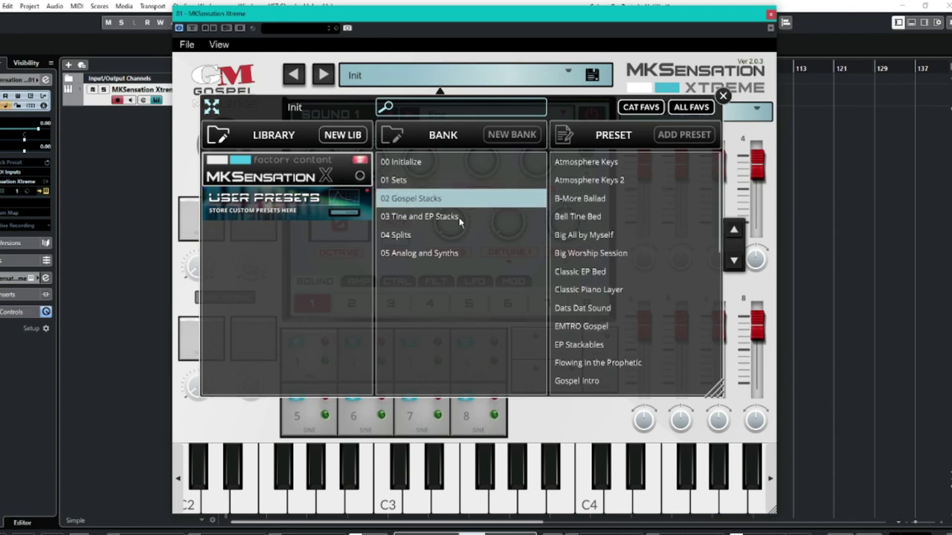
click(459, 217)
click(407, 236)
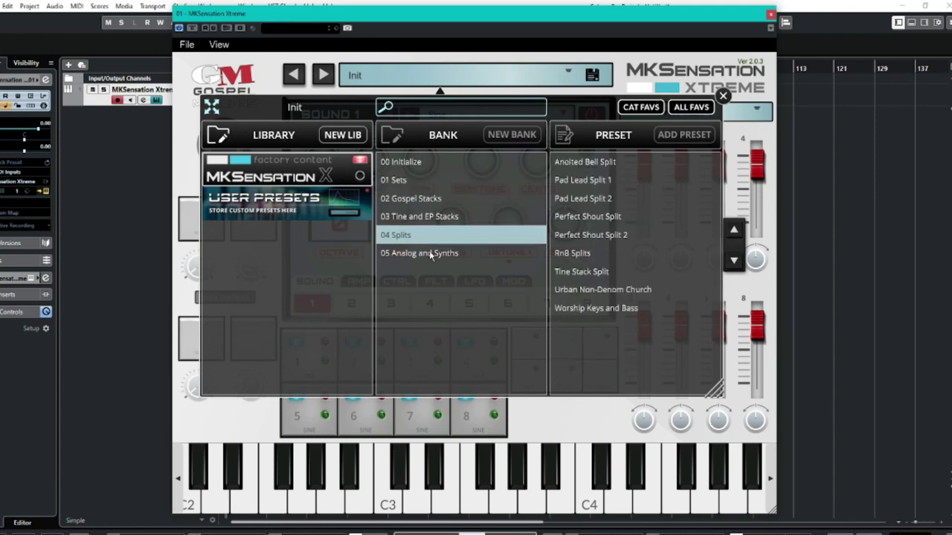
click(431, 254)
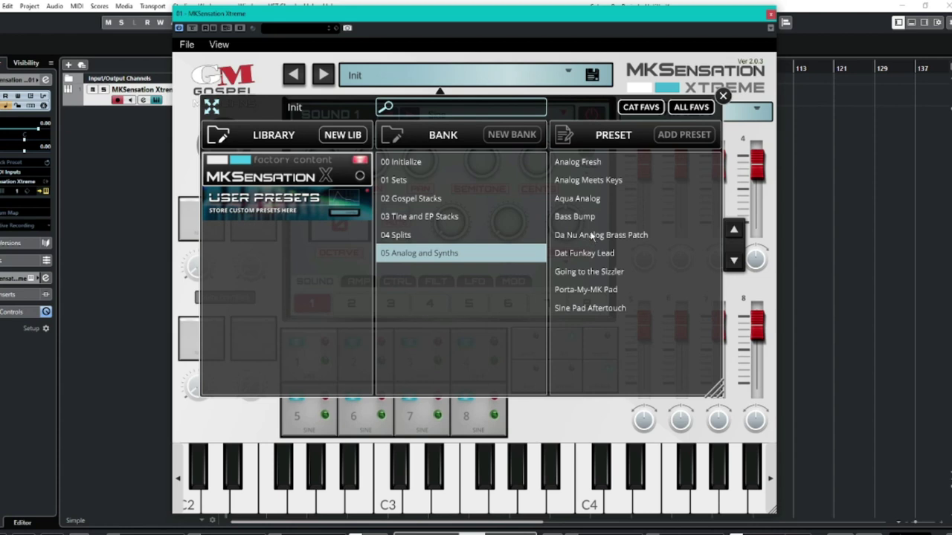
click(583, 162)
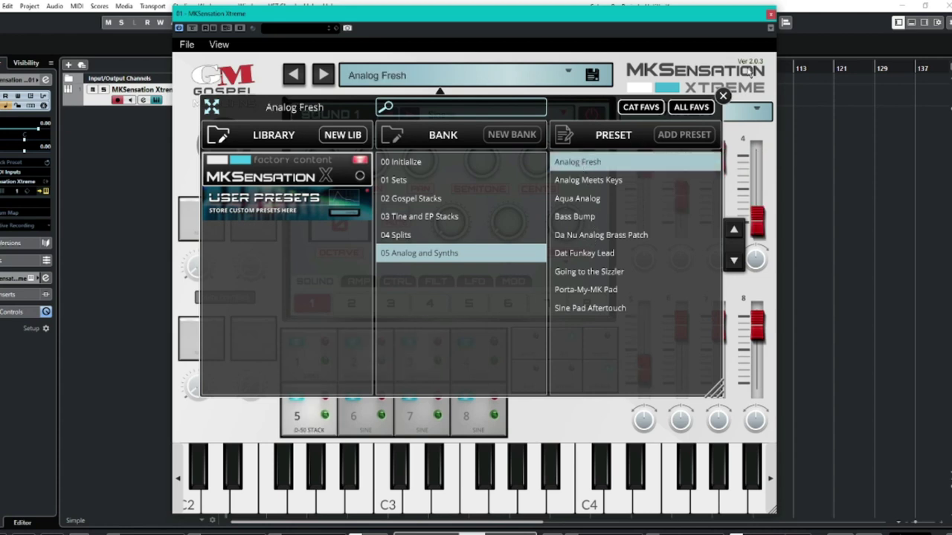
click(723, 96)
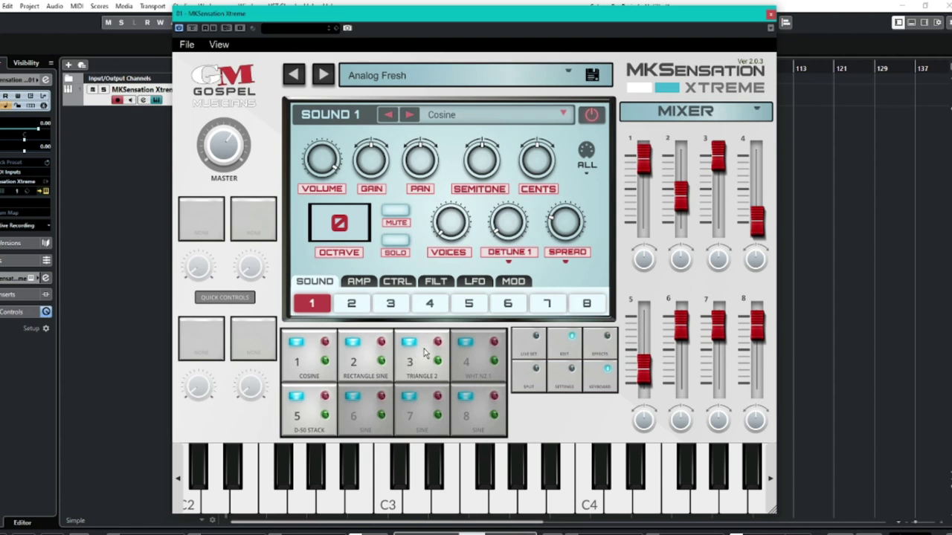
Audition sound 1 in solo and look through the settings of sounds 1 to 5, returning to sound 1.
click(325, 362)
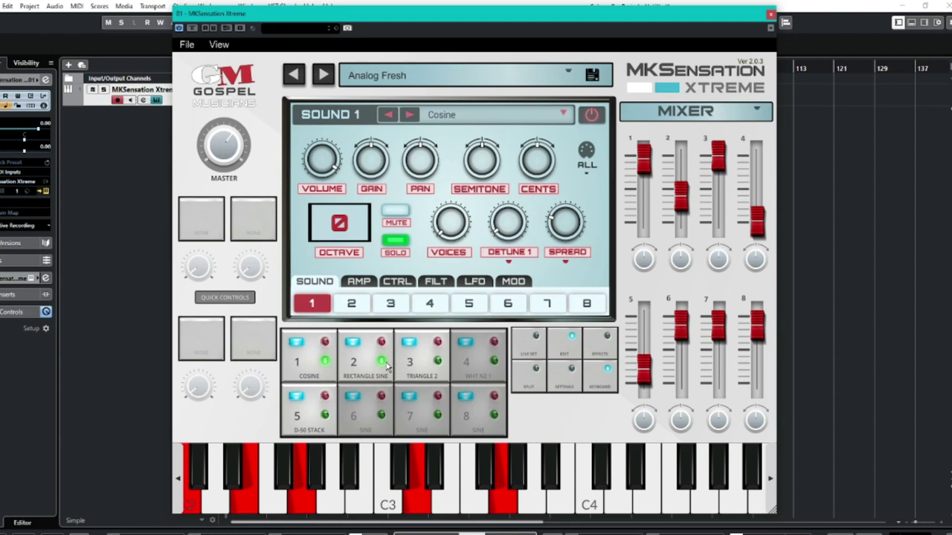
click(324, 362)
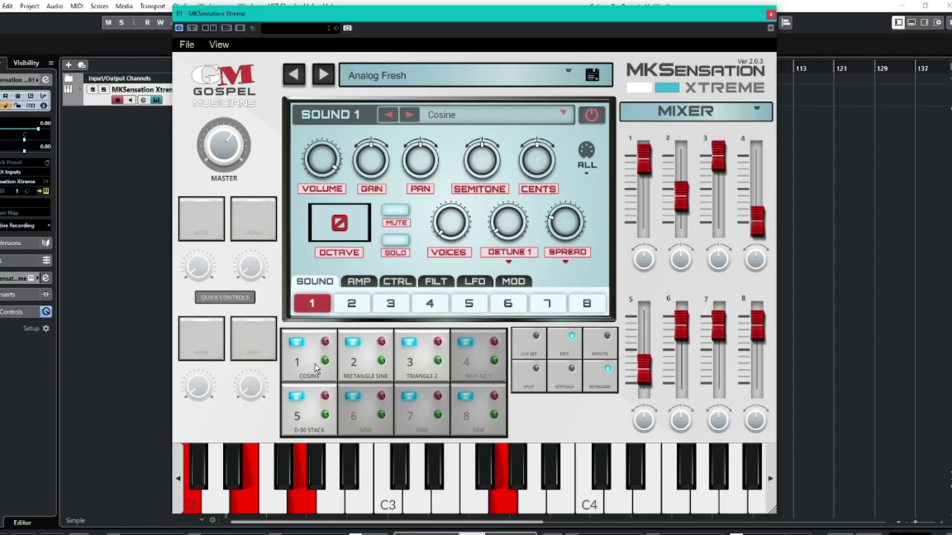
click(343, 308)
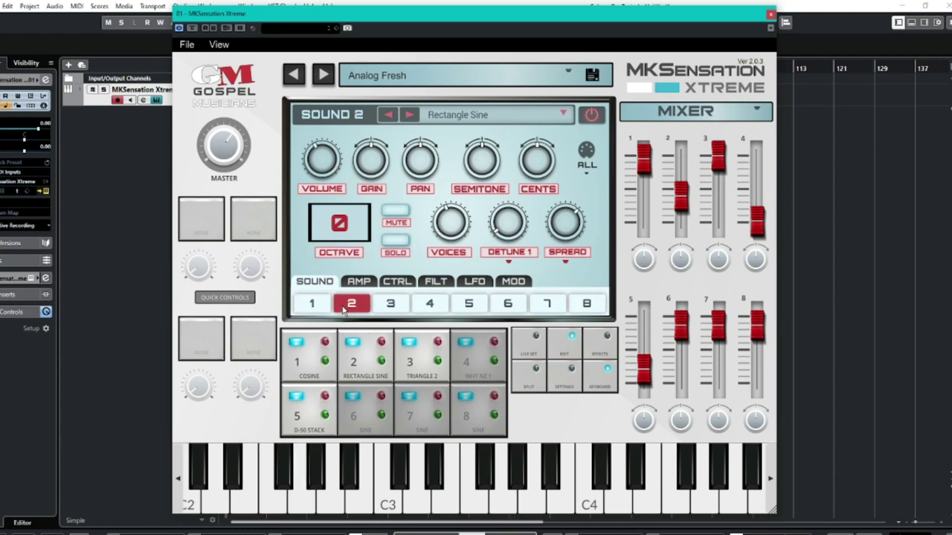
click(391, 308)
click(362, 308)
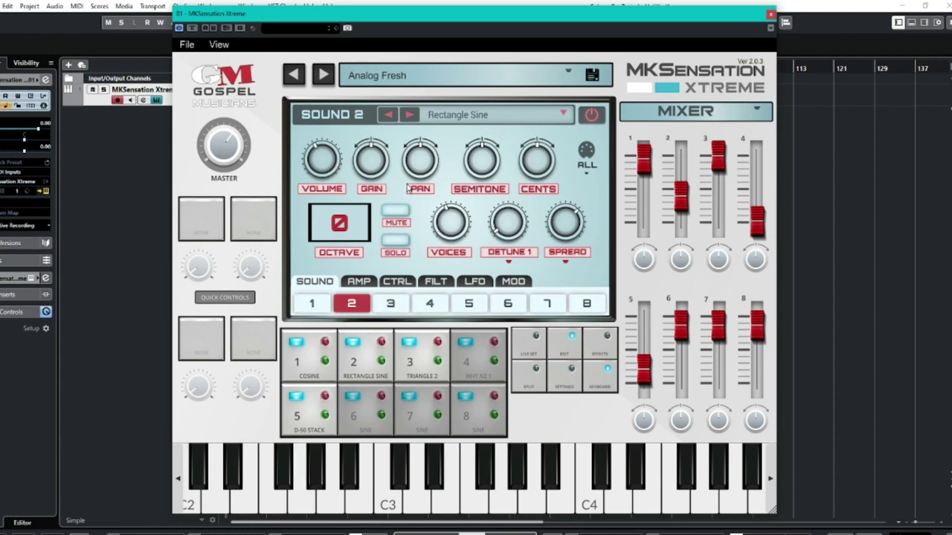
click(321, 304)
click(389, 305)
click(429, 306)
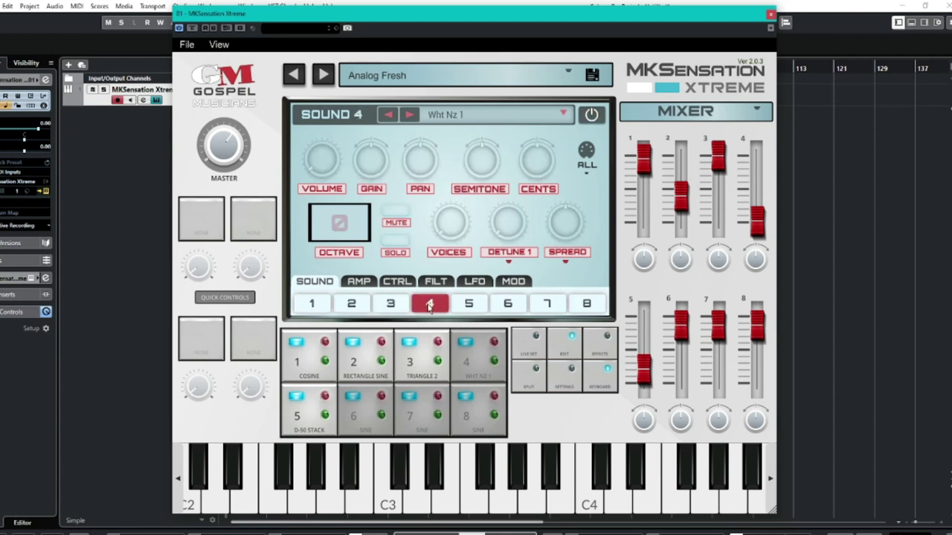
click(456, 307)
click(429, 308)
click(398, 305)
click(352, 304)
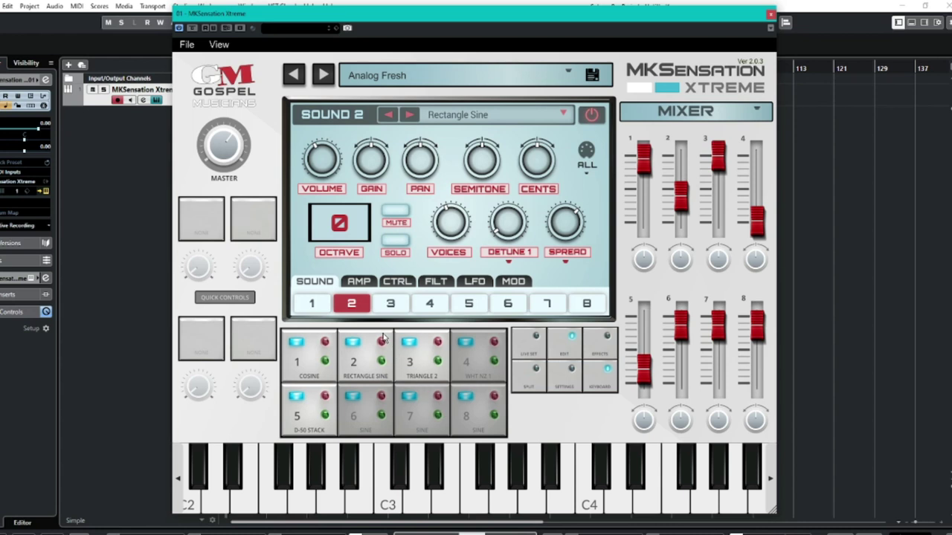
click(309, 311)
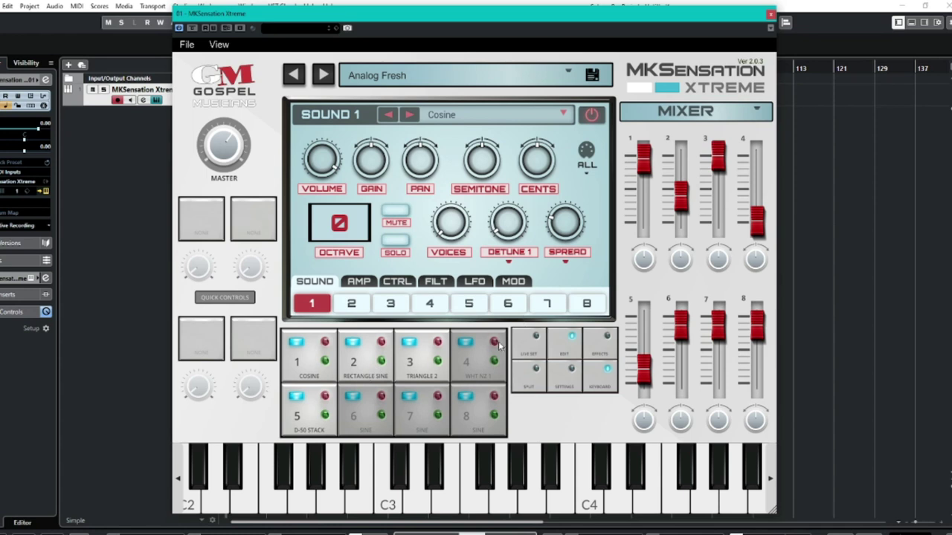
Examine the amp, control, filter, LFO and modulation settings of sound 1, ending on its main sound settings.
click(364, 284)
click(400, 284)
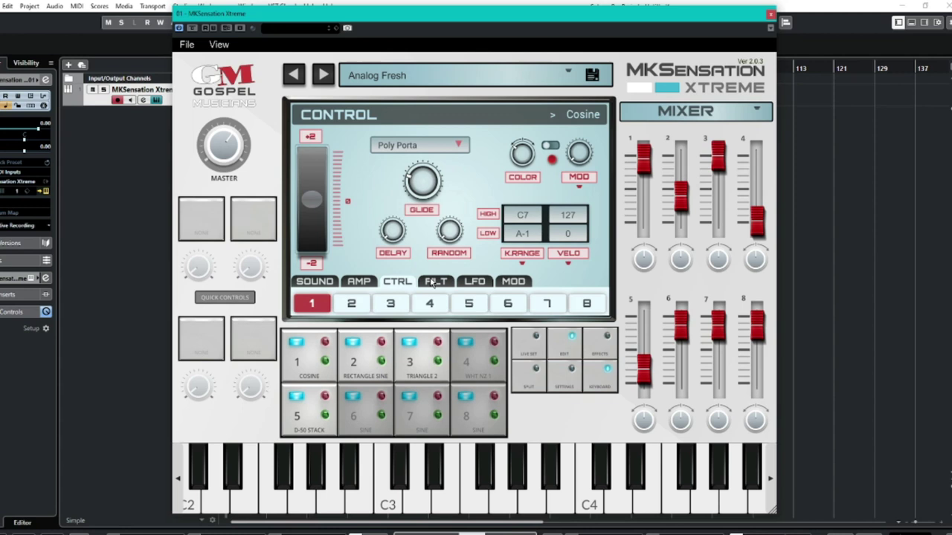
click(435, 282)
click(473, 284)
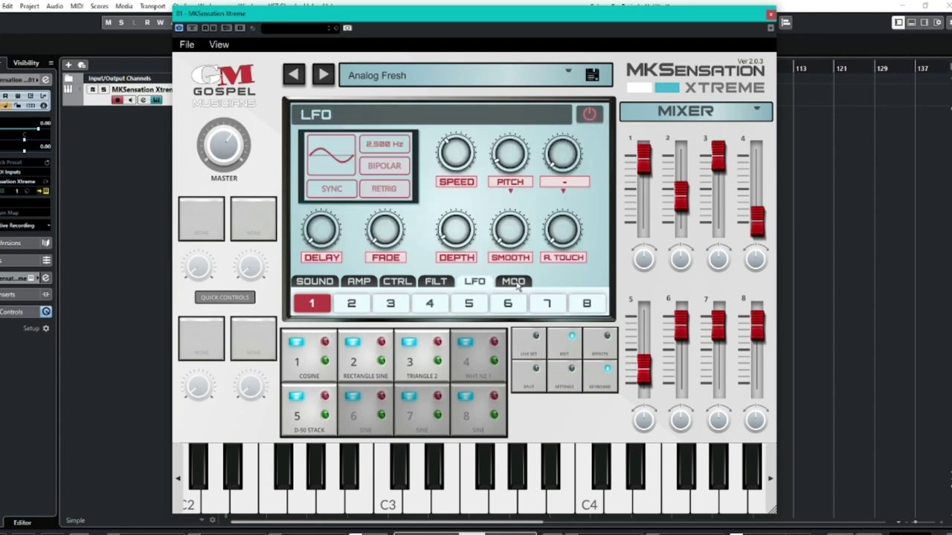
click(516, 285)
click(437, 284)
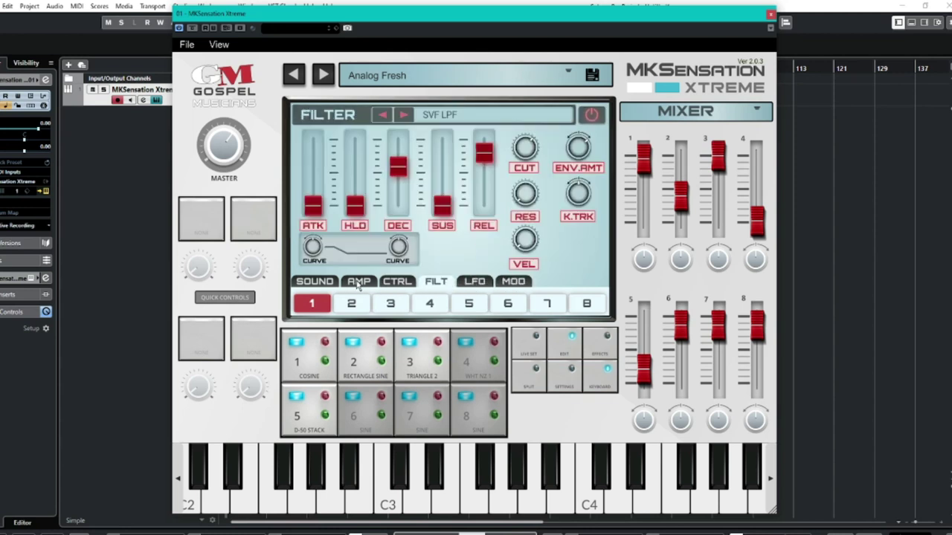
click(359, 284)
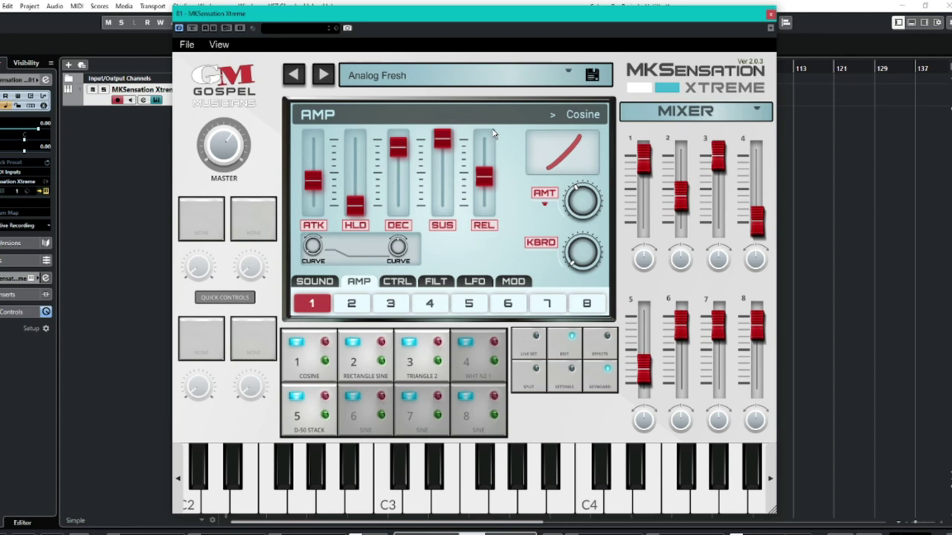
click(314, 281)
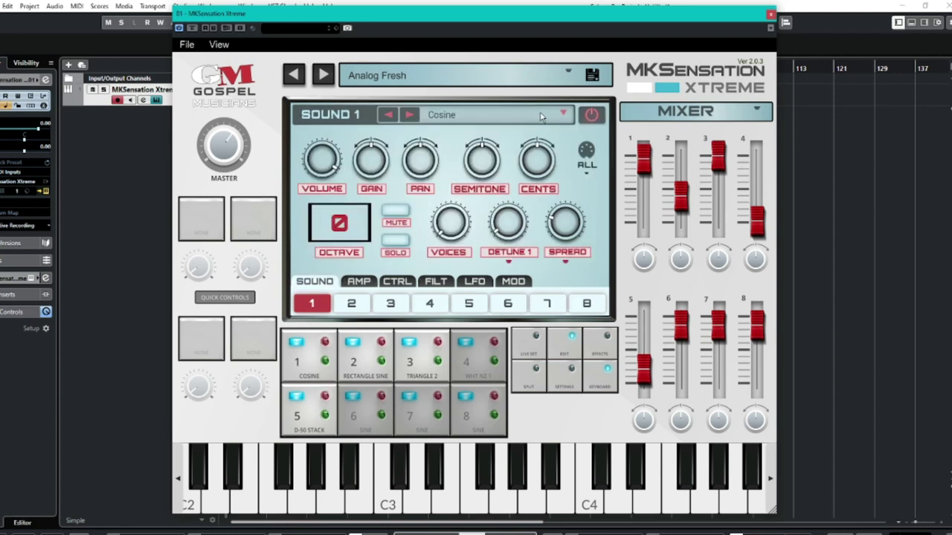
Open the oscillator browser for sound 1 and choose the Keyboard type within the MKSensation X factory content.
click(563, 116)
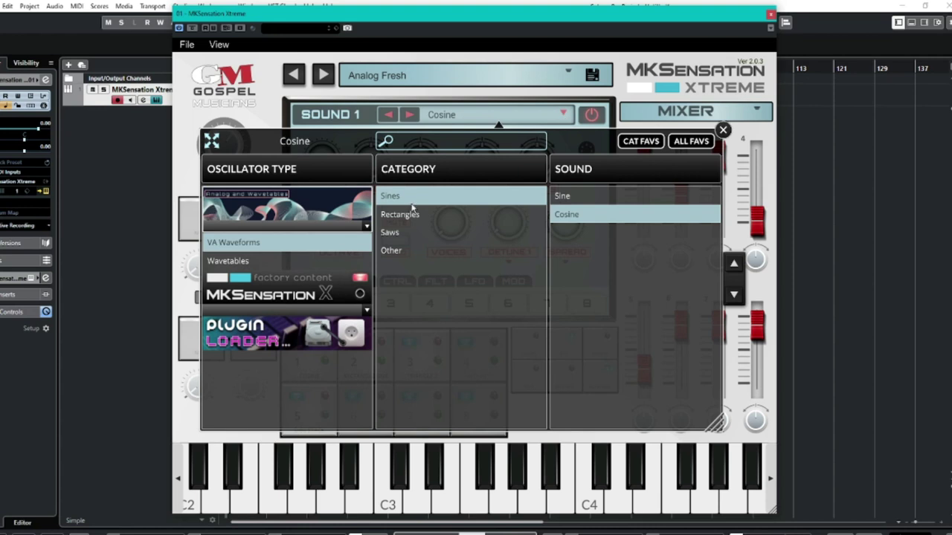
click(279, 292)
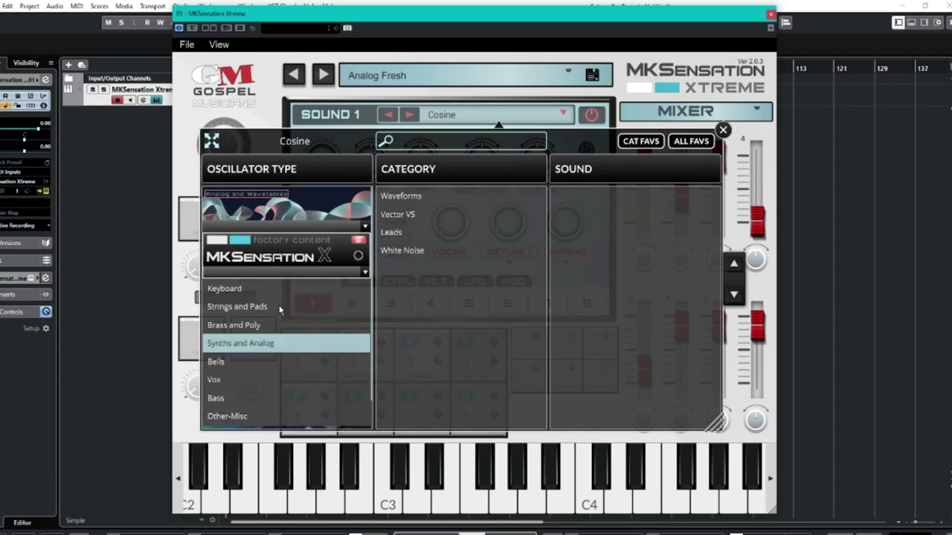
click(290, 307)
click(239, 344)
click(245, 326)
click(243, 307)
click(238, 289)
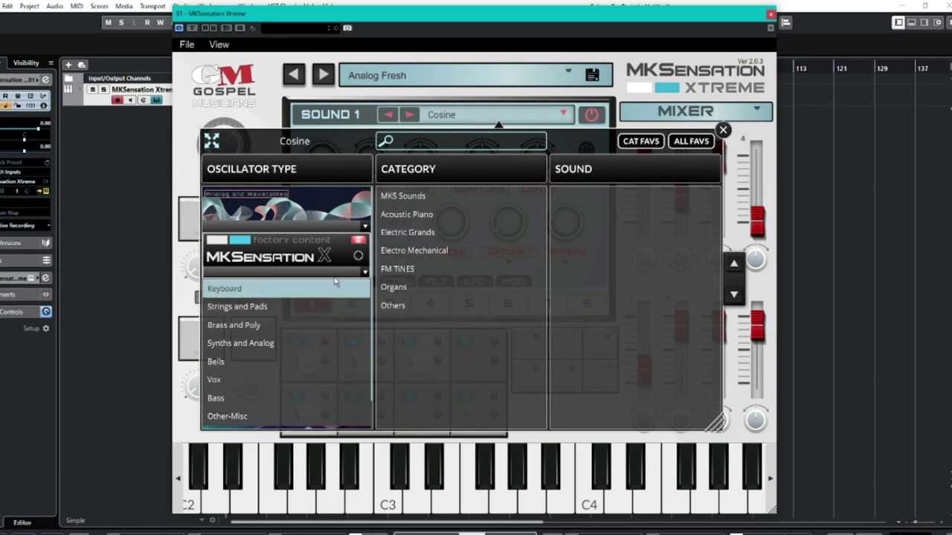
Assign the DX Saga sound from the FM TINES category to sound 1 and audition it in solo.
click(412, 198)
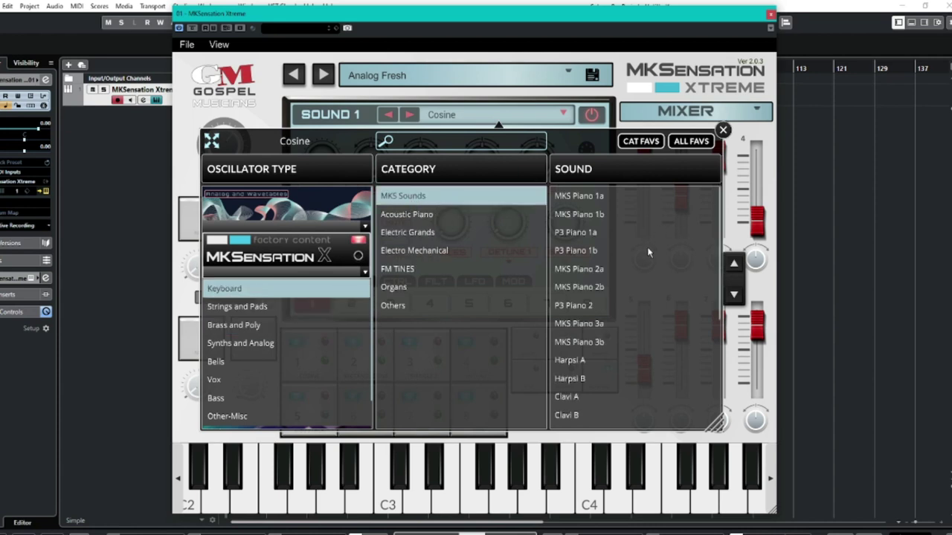
scroll(648, 253, down, 4)
scroll(642, 255, up, 4)
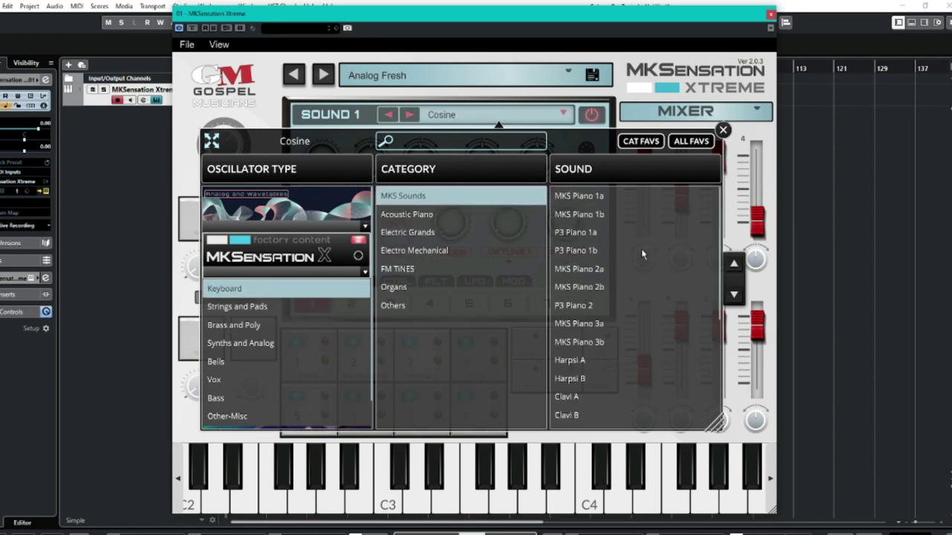
click(415, 217)
click(417, 233)
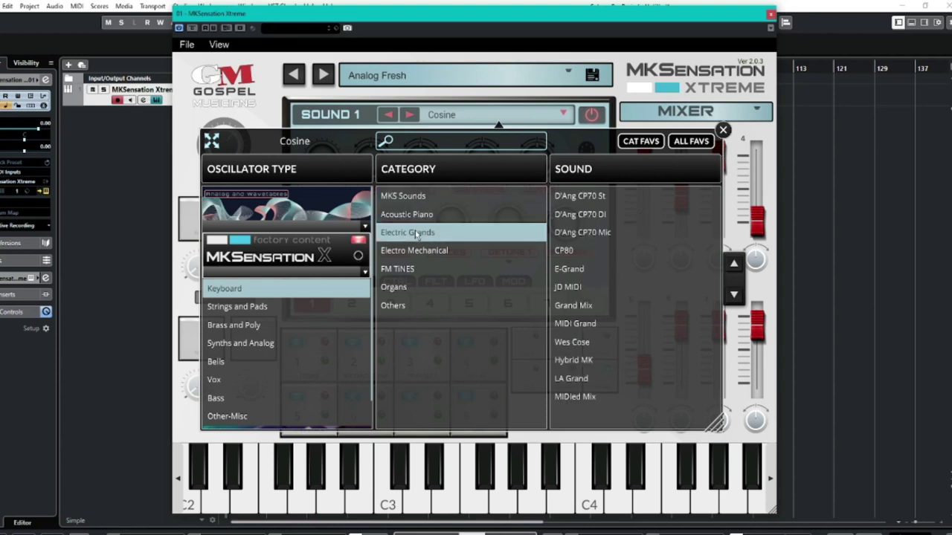
click(417, 251)
click(402, 276)
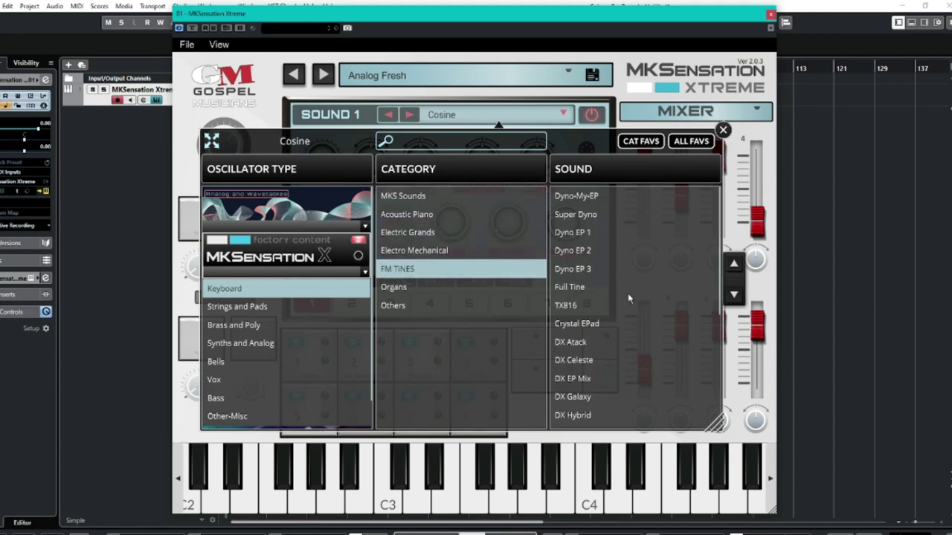
scroll(628, 298, down, 3)
click(587, 351)
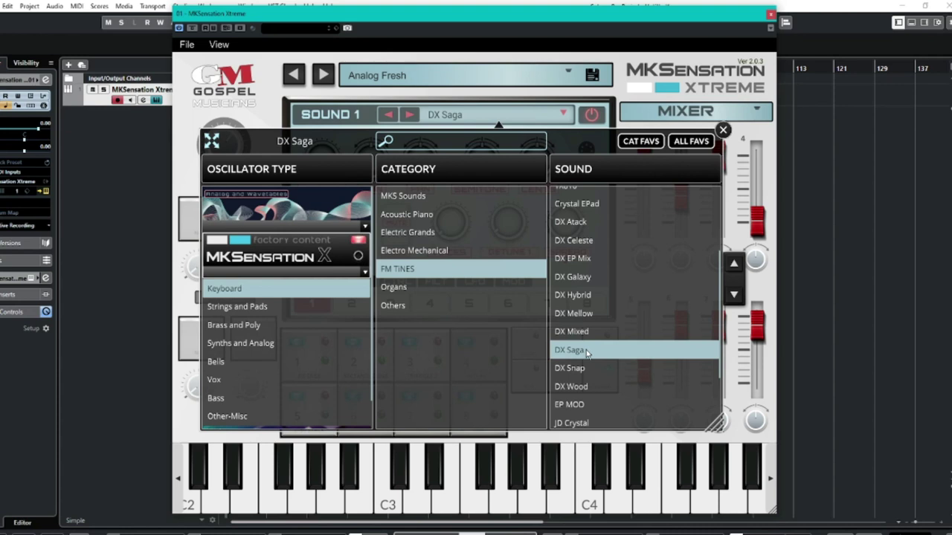
click(723, 130)
click(325, 362)
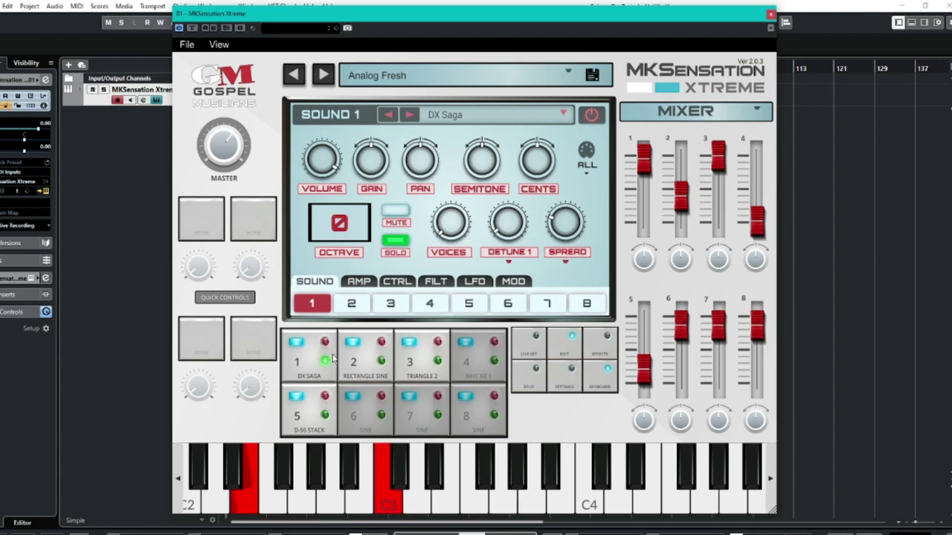
click(331, 360)
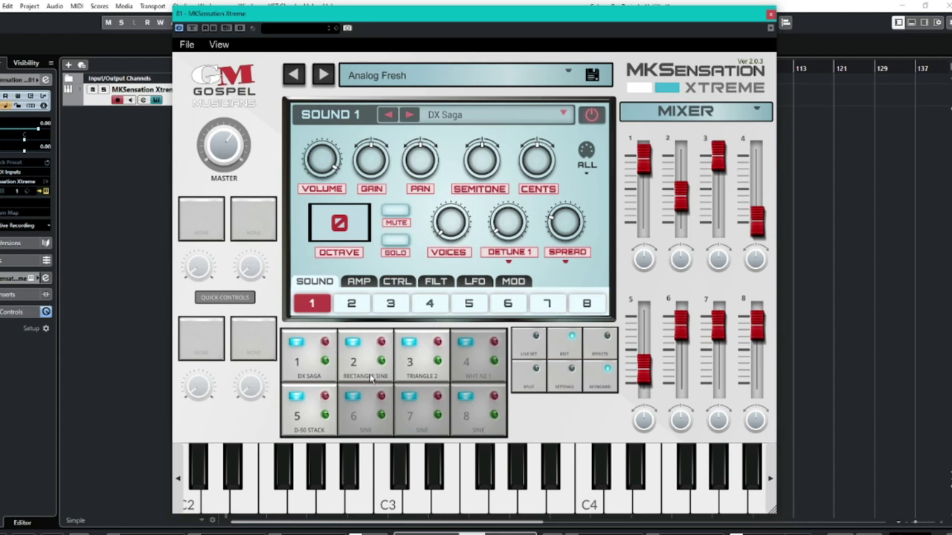
Assign the Pulse waveform from the Rectangles category of VA Waveforms to sound 2 and audition it in solo.
click(351, 307)
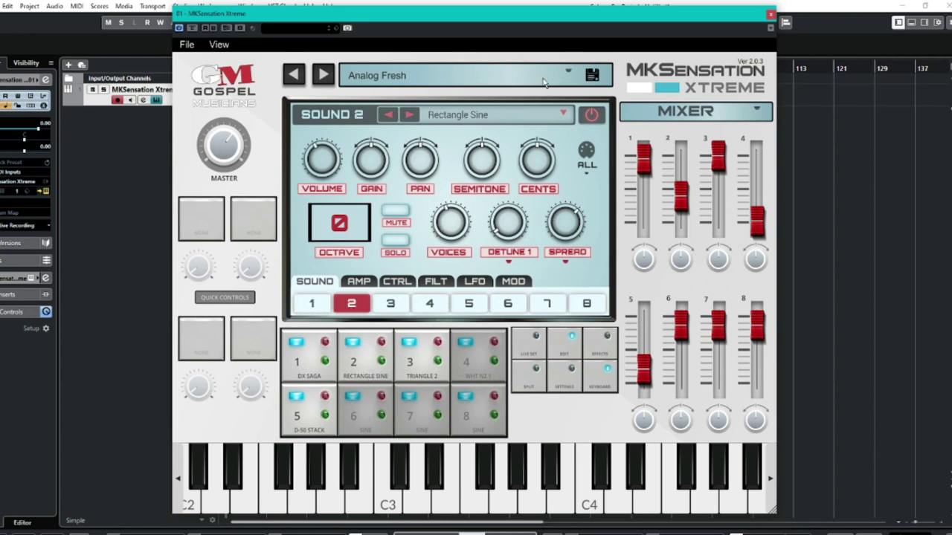
click(568, 119)
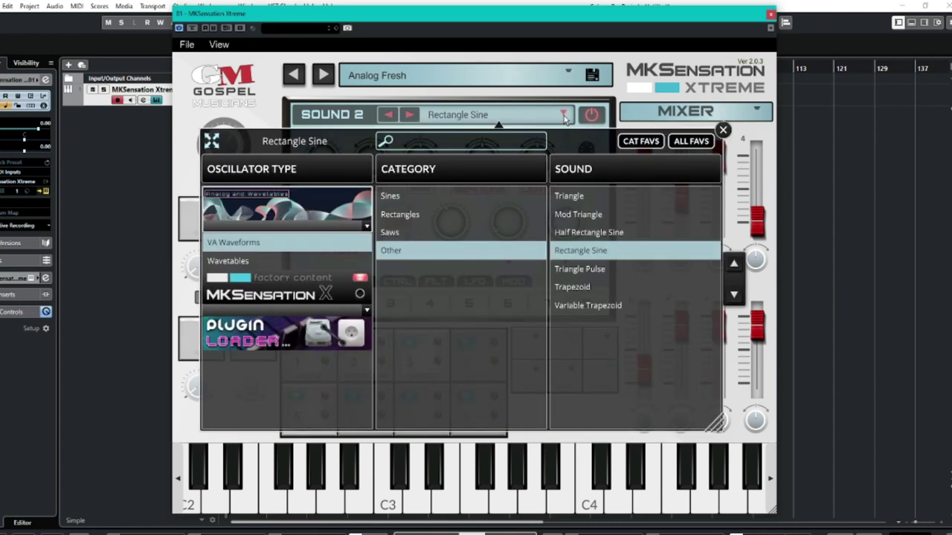
click(443, 216)
click(567, 217)
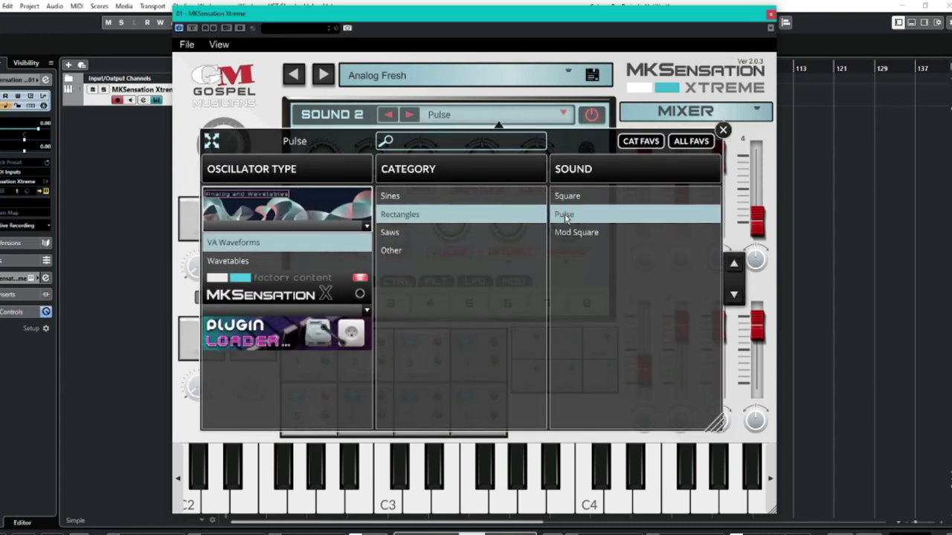
click(723, 130)
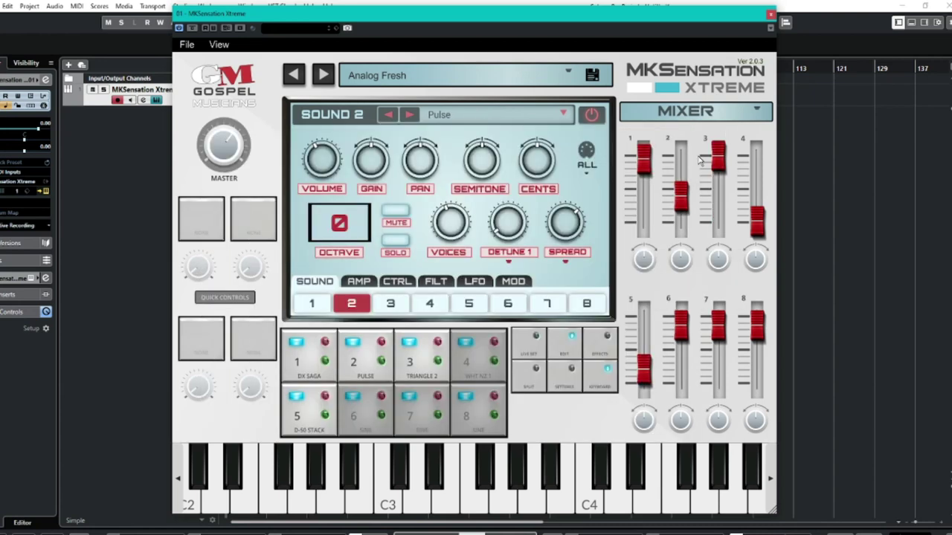
click(382, 362)
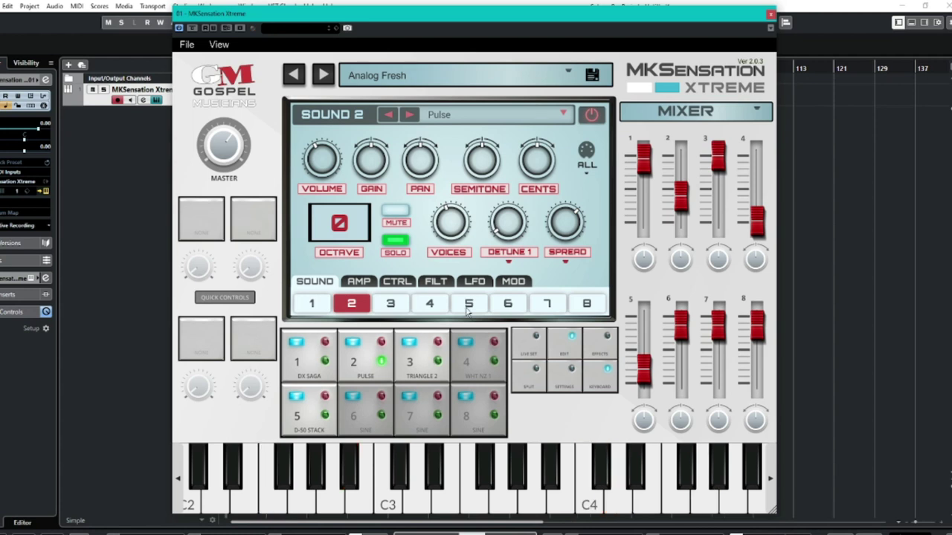
click(381, 362)
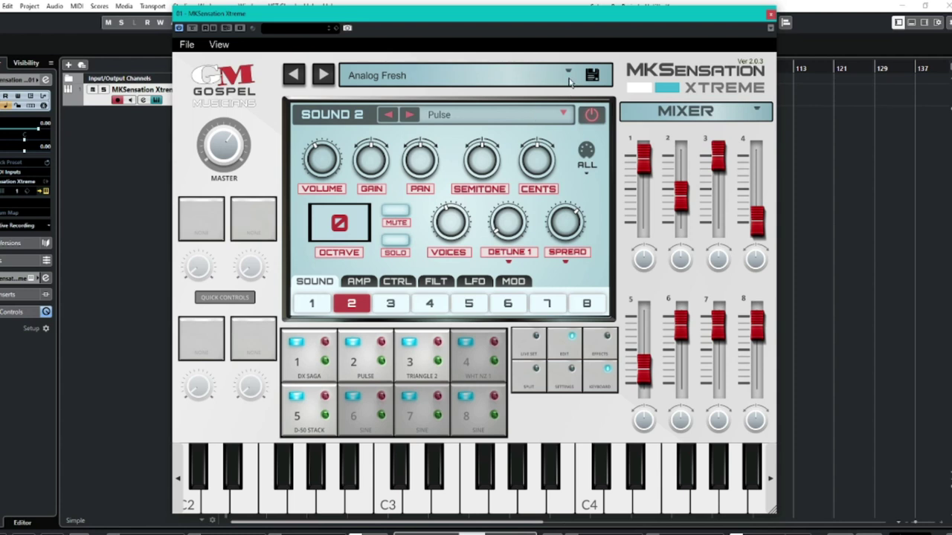
Load the Pad Lead Split 2 preset from the 04 Splits bank and close the preset browser.
click(568, 75)
click(439, 237)
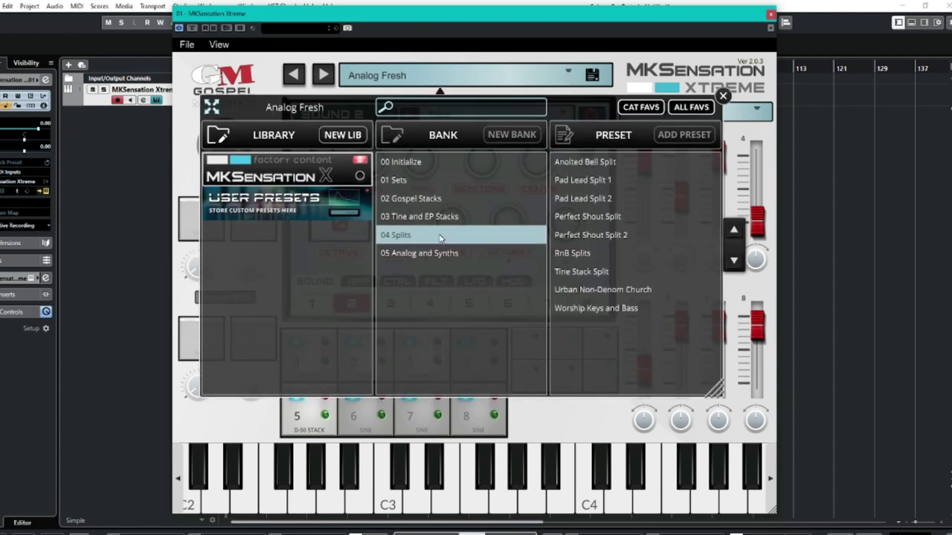
click(583, 198)
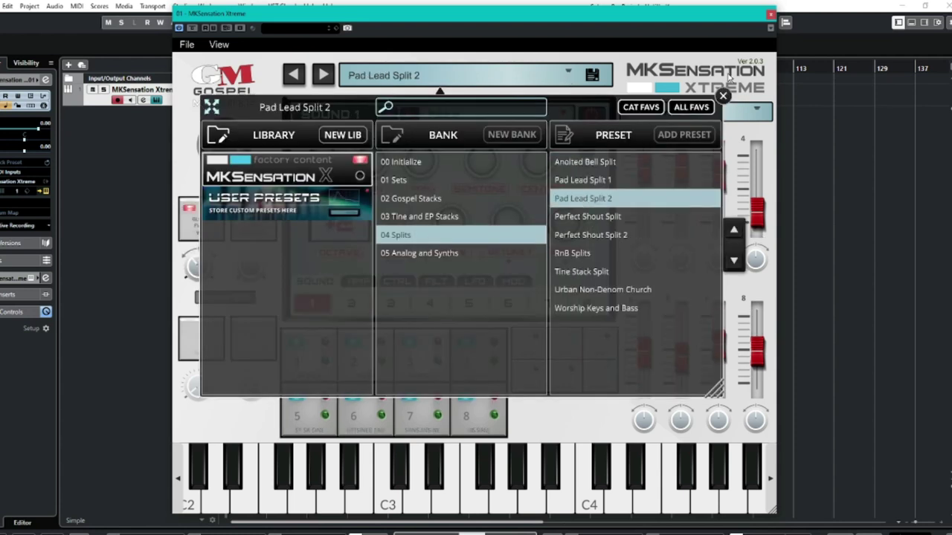
click(721, 98)
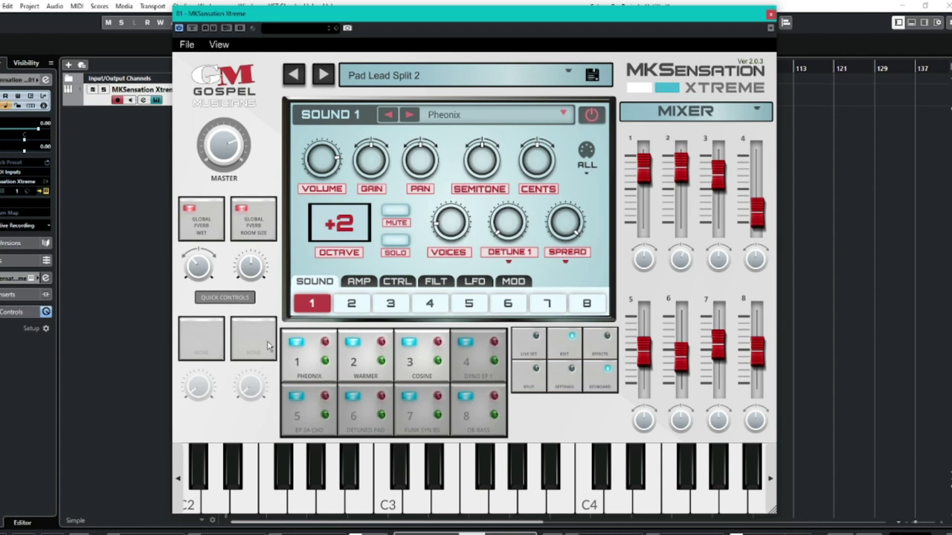
Review sounds 2 and 3 of the preset and examine the split key ranges of its layers.
click(354, 303)
click(404, 306)
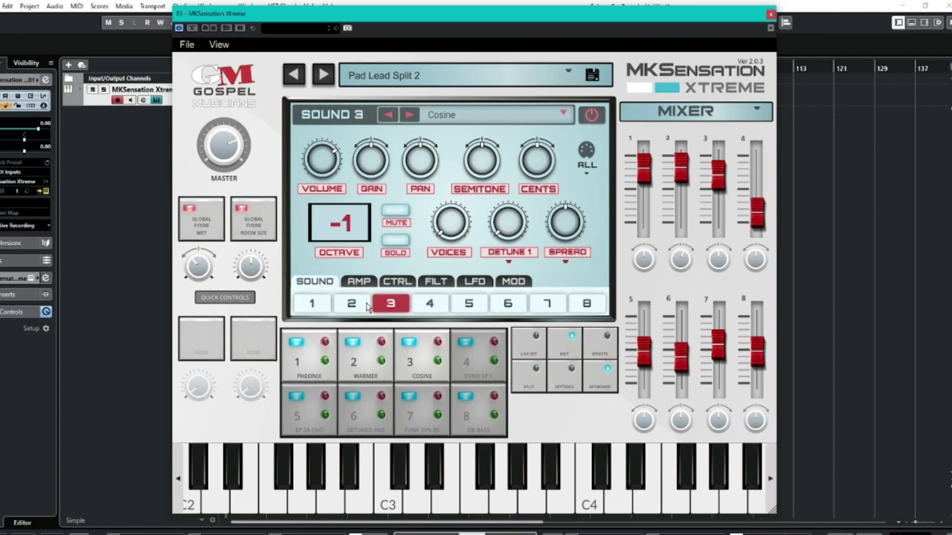
click(365, 305)
click(531, 382)
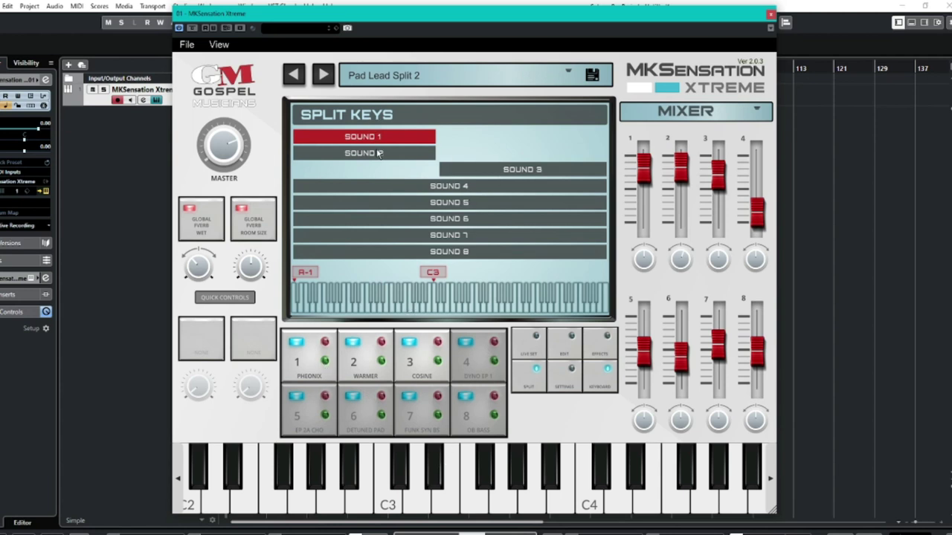
mouse_move(436, 153)
mouse_down()
mouse_move(507, 151)
mouse_move(440, 154)
mouse_up()
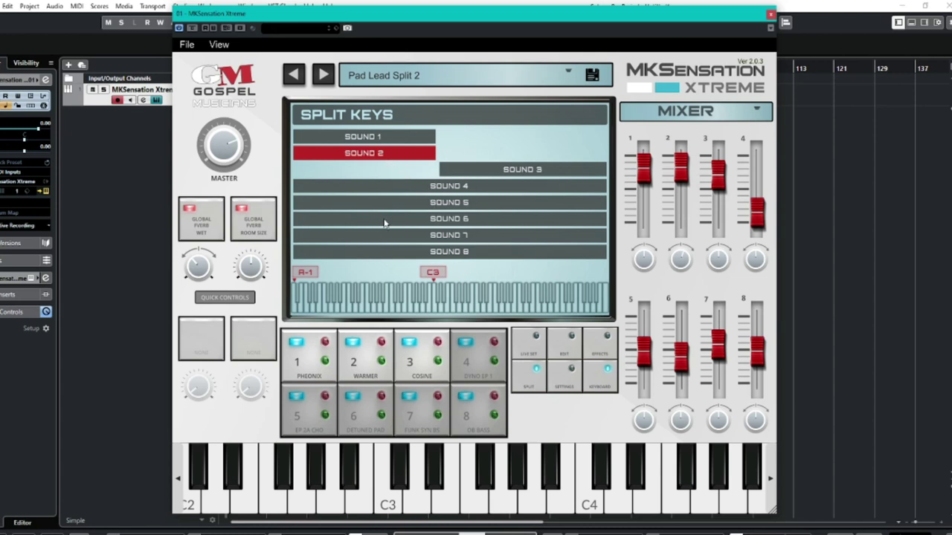
mouse_move(602, 250)
mouse_down()
mouse_move(499, 253)
mouse_move(604, 258)
mouse_up()
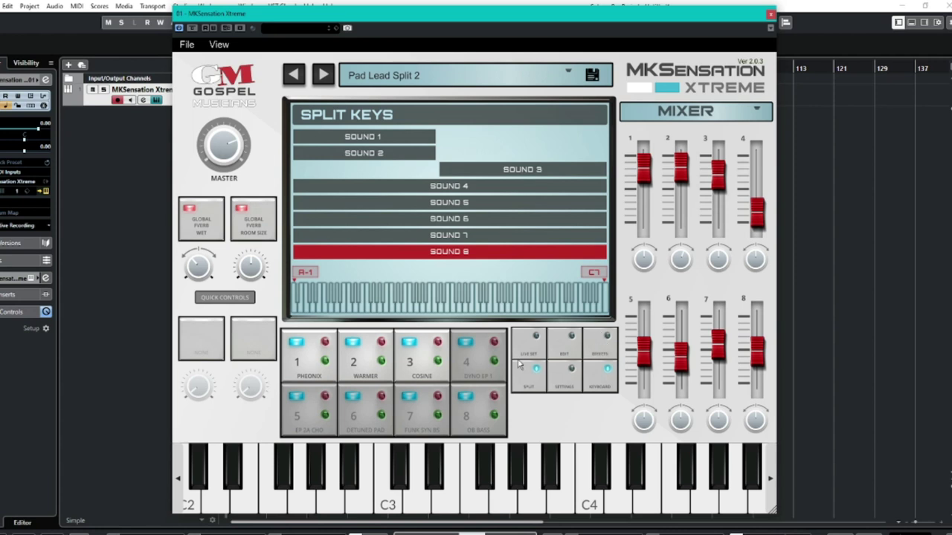
click(554, 357)
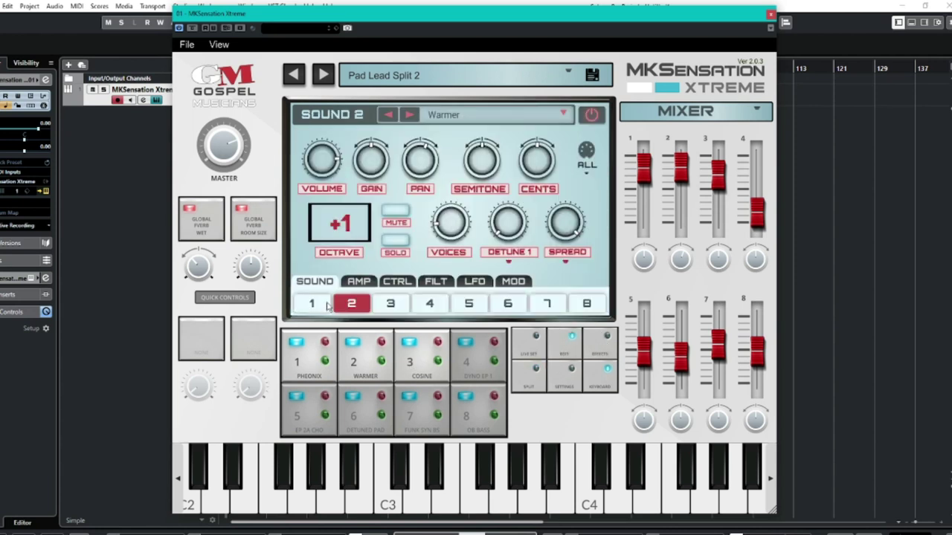
Examine the effects racks for sound 6, sound 8, the master channel and the global channel.
click(600, 349)
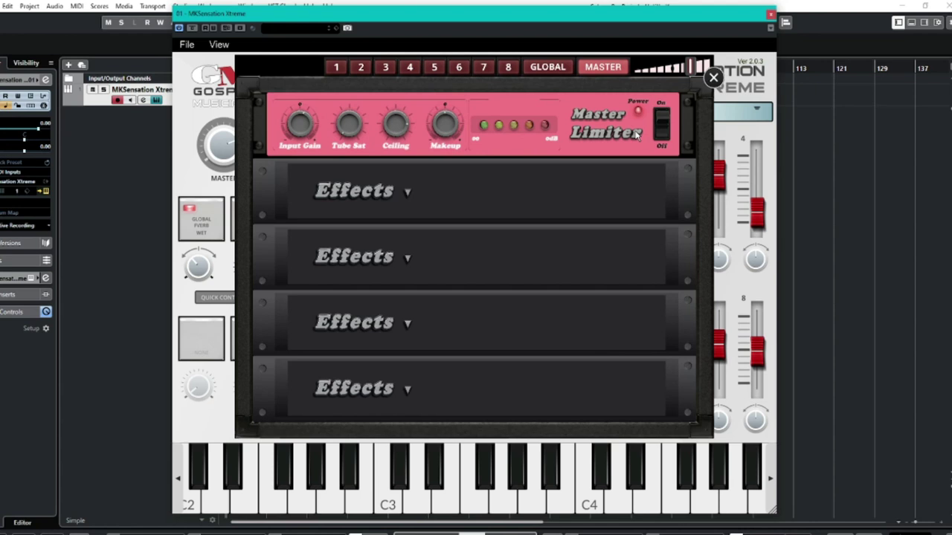
click(452, 68)
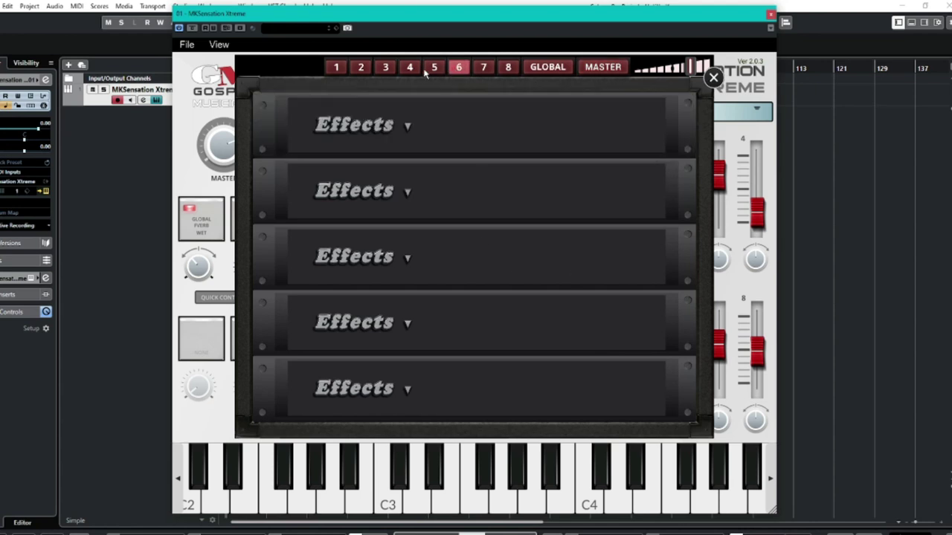
click(507, 68)
click(603, 66)
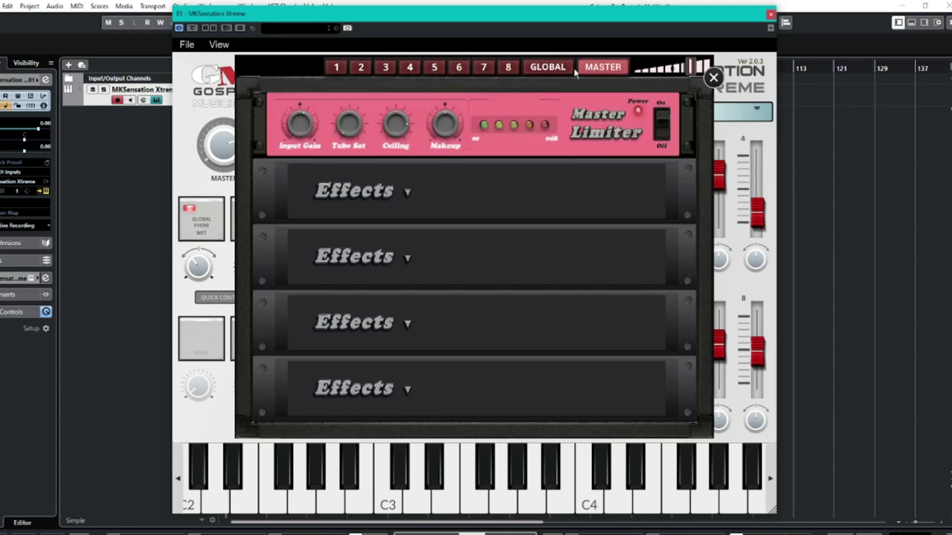
click(548, 67)
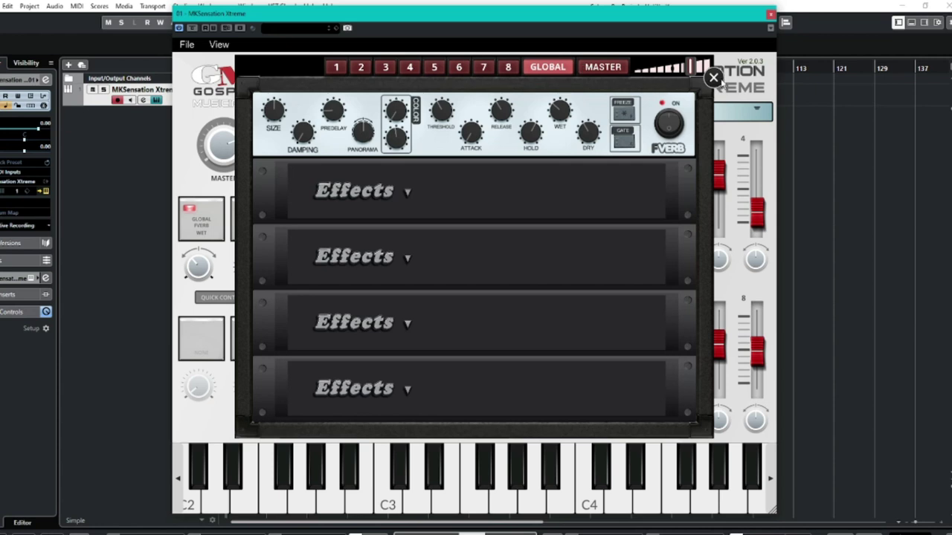
click(714, 78)
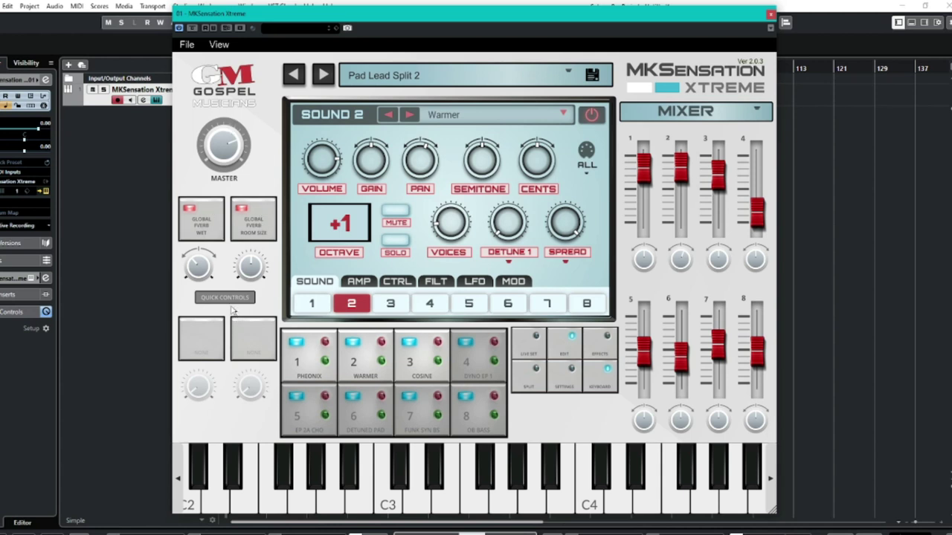
View the tuning settings and the Live Set page, and return to the sound editor.
click(567, 396)
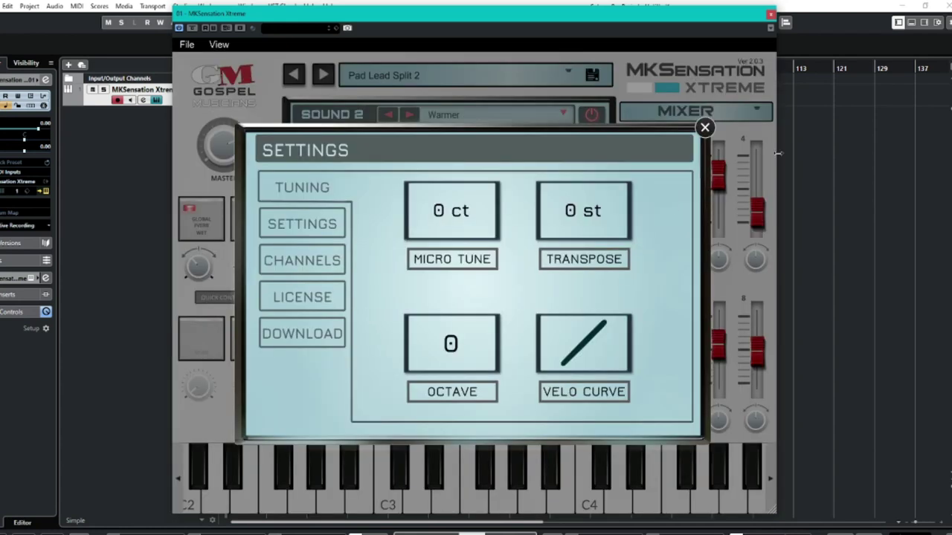
click(705, 126)
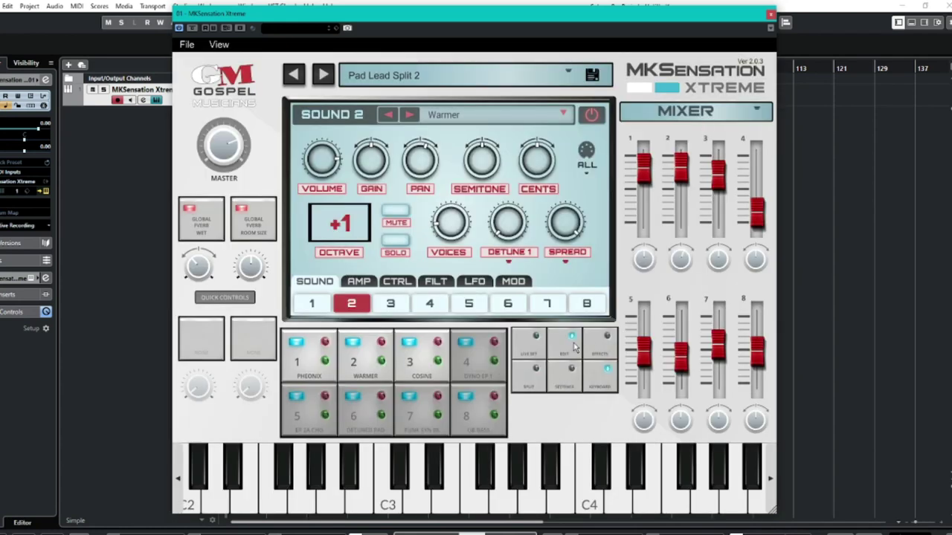
click(528, 345)
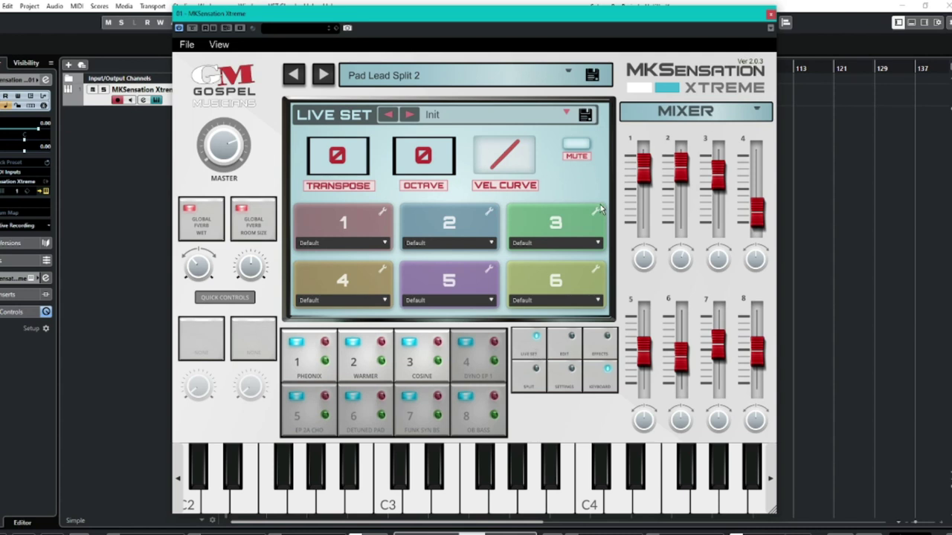
click(571, 348)
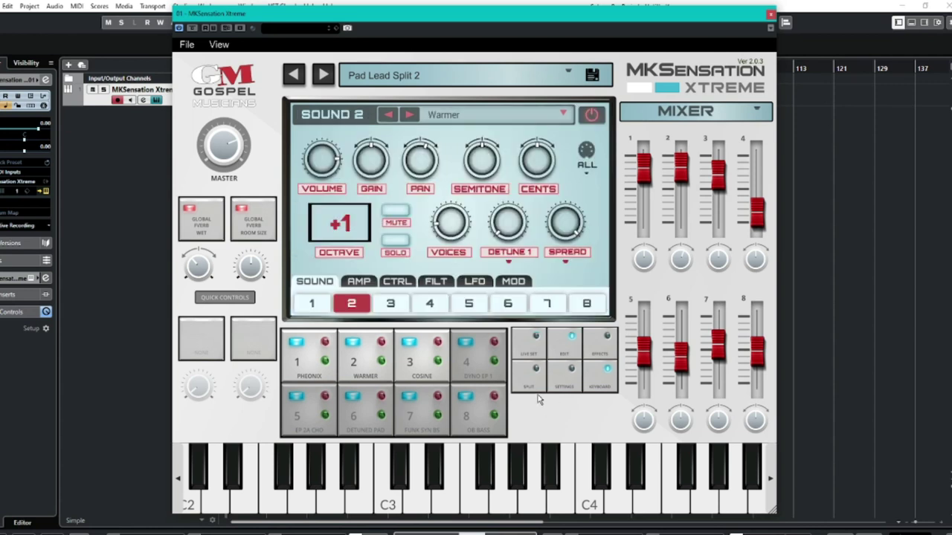
Open the oscillator browser for sound 2 and browse the Flutes category of the Other-Misc type.
click(562, 116)
scroll(251, 383, down, 1)
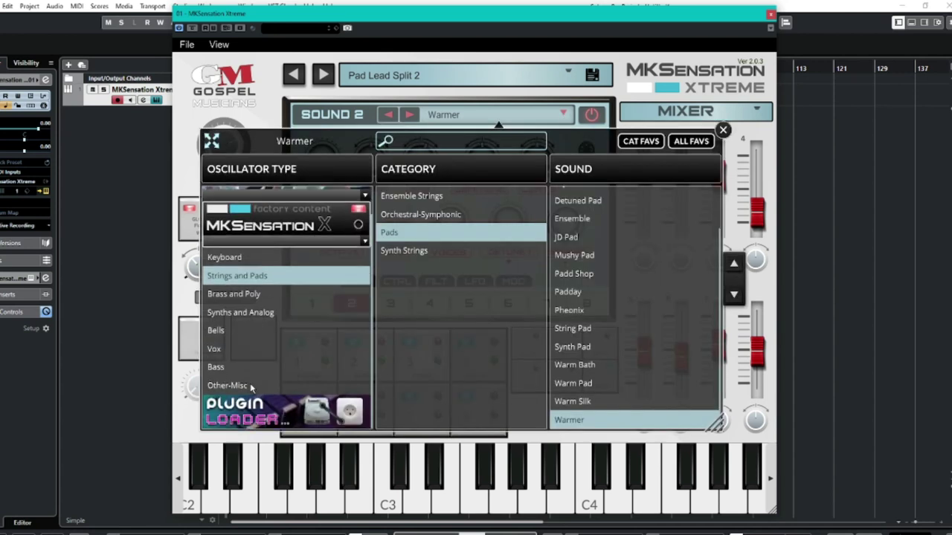
click(250, 384)
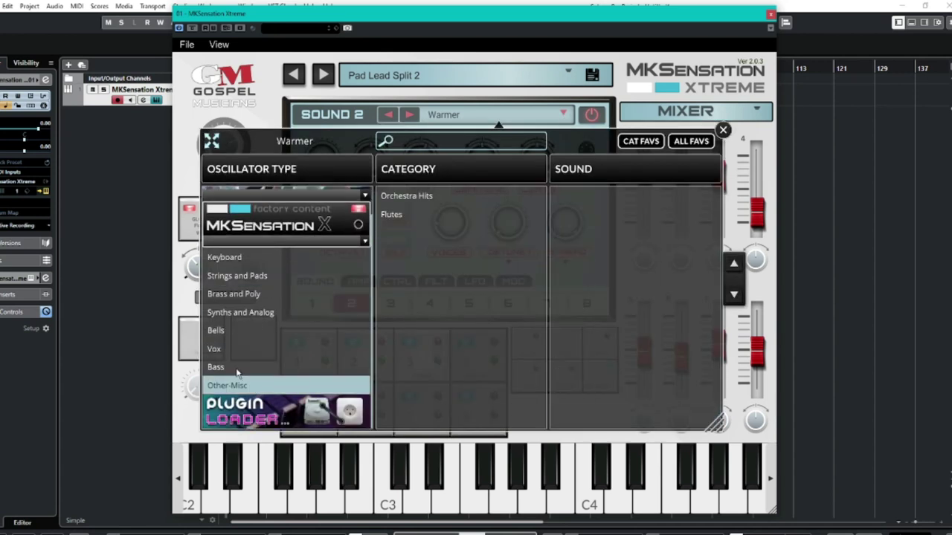
click(406, 217)
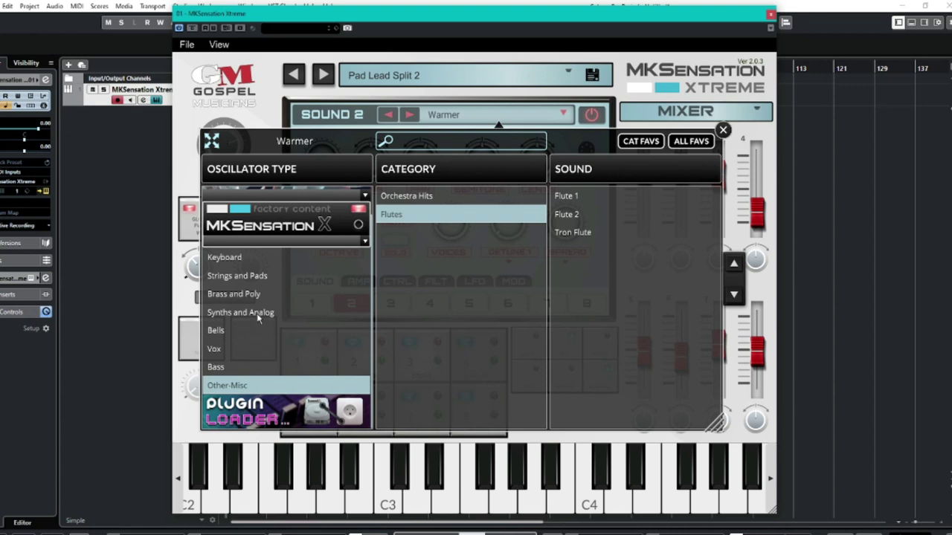
Assign the Jazz Scat sound from the Human category of the Vox type to sound 2.
click(217, 348)
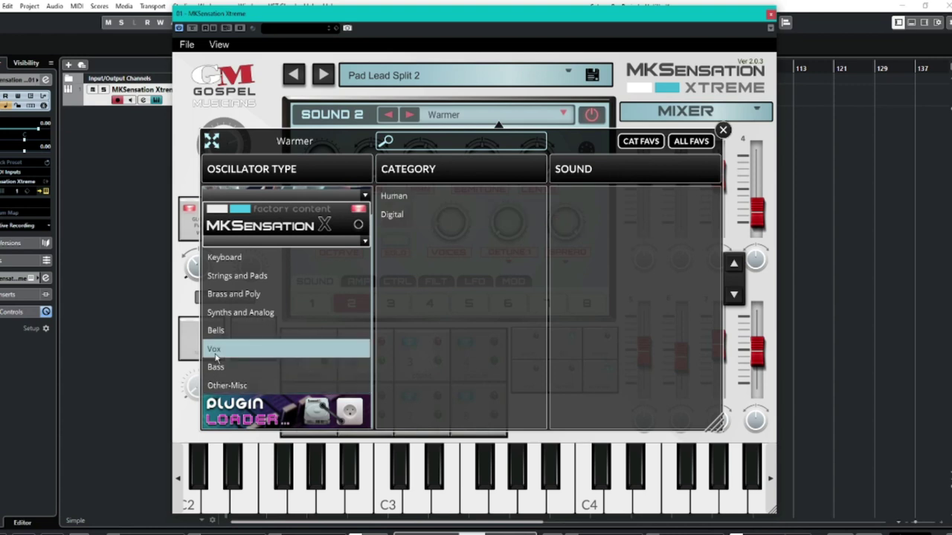
click(430, 214)
click(430, 199)
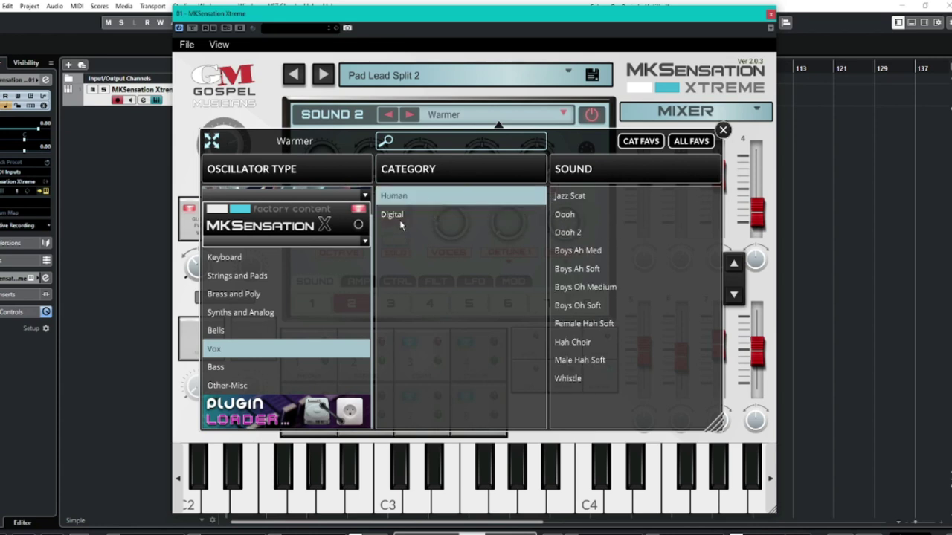
click(573, 197)
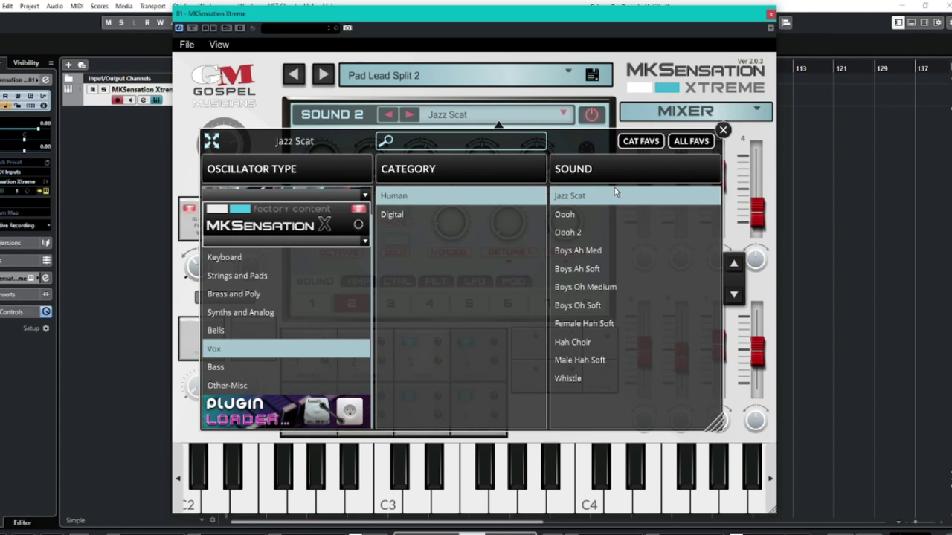
click(722, 131)
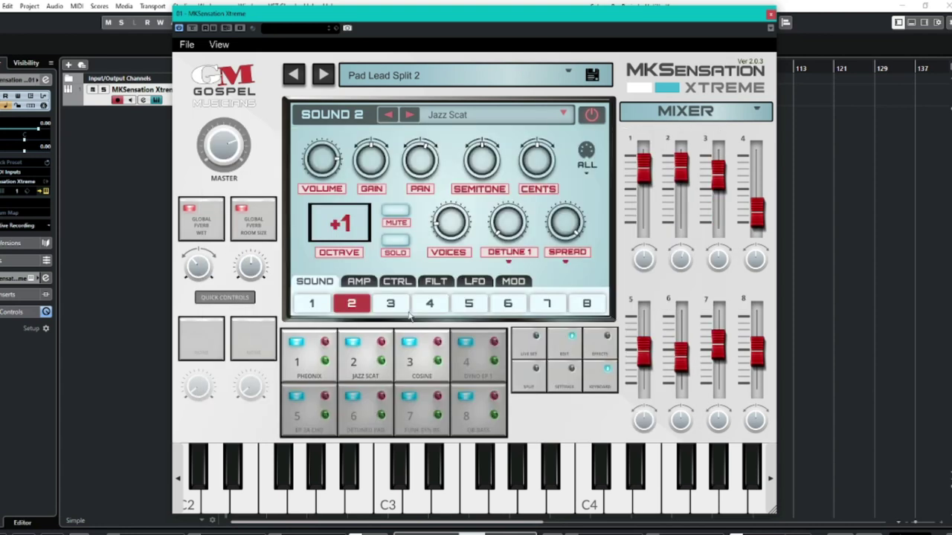
Solo sound 2 and assign it the Digi Vox 5 sound from the Digital category of the Vox type.
click(382, 362)
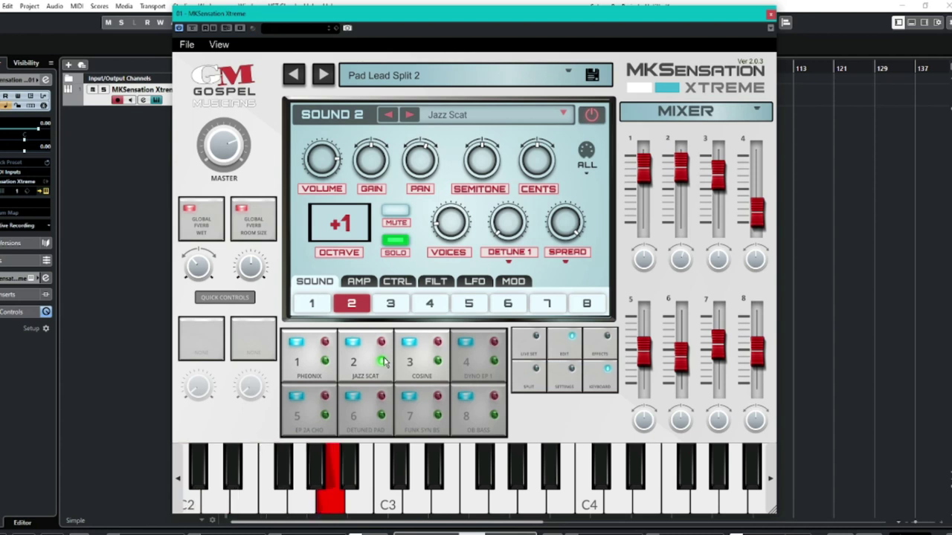
click(562, 116)
click(452, 215)
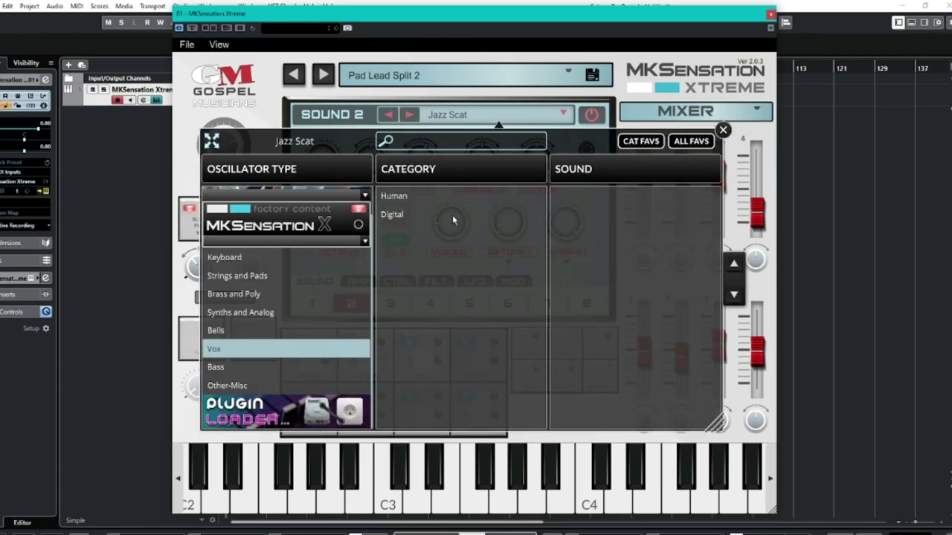
click(576, 272)
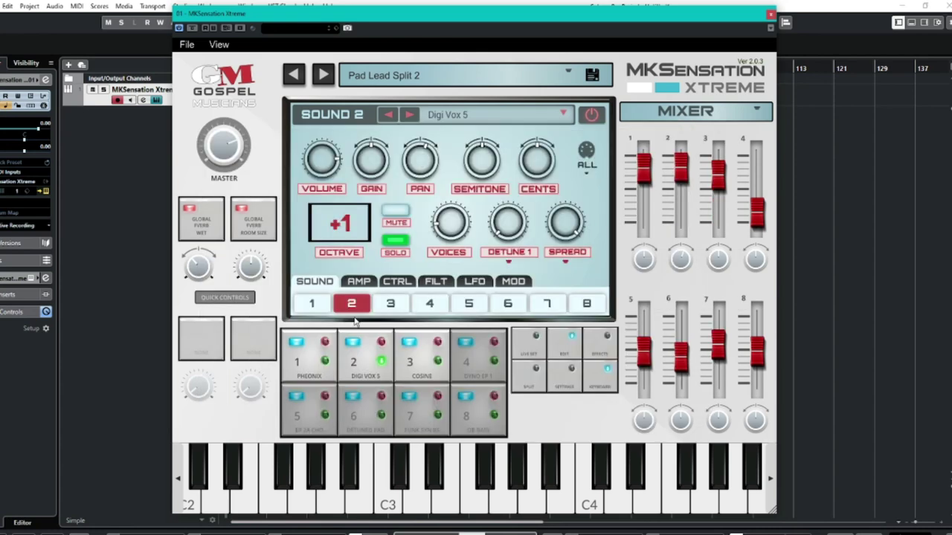
click(723, 131)
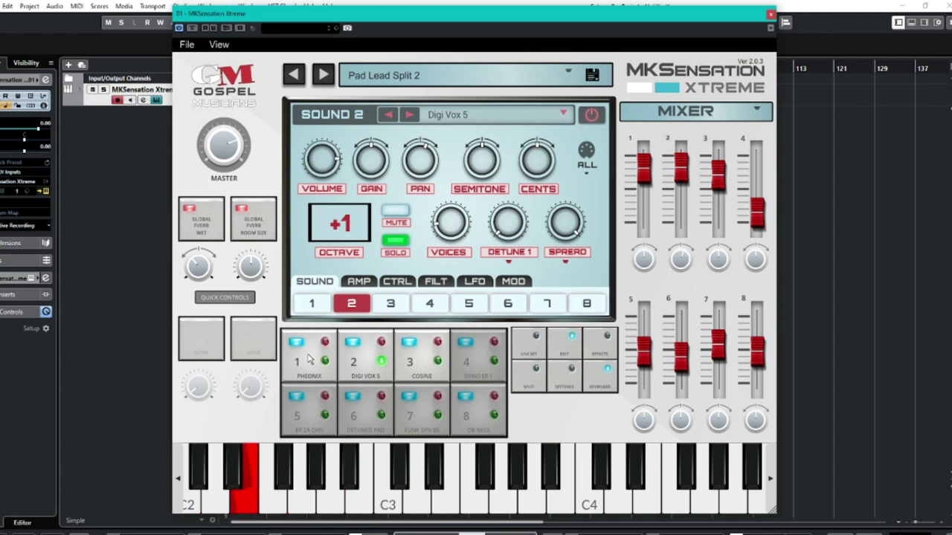
Extend the split key range of sound 2 up to C7 and return to the sound editor.
click(526, 379)
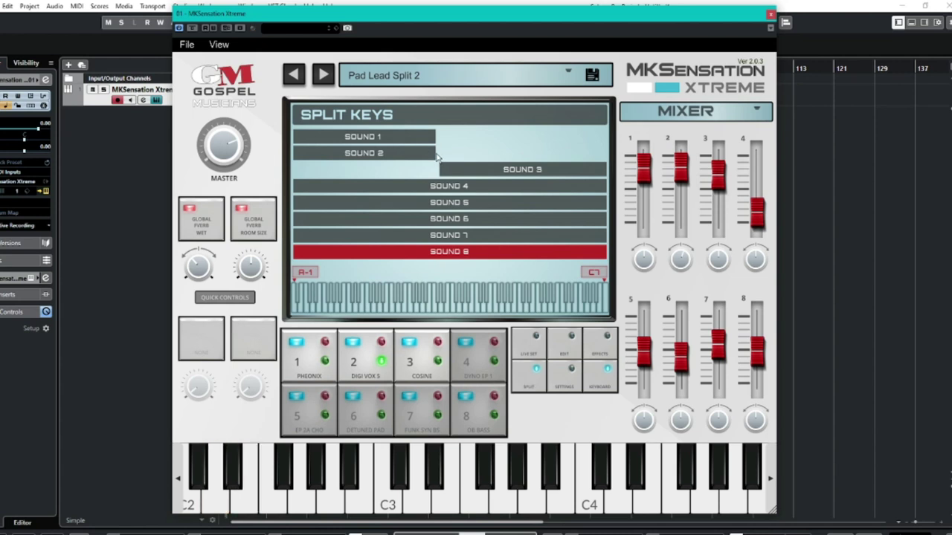
drag(437, 158, 672, 160)
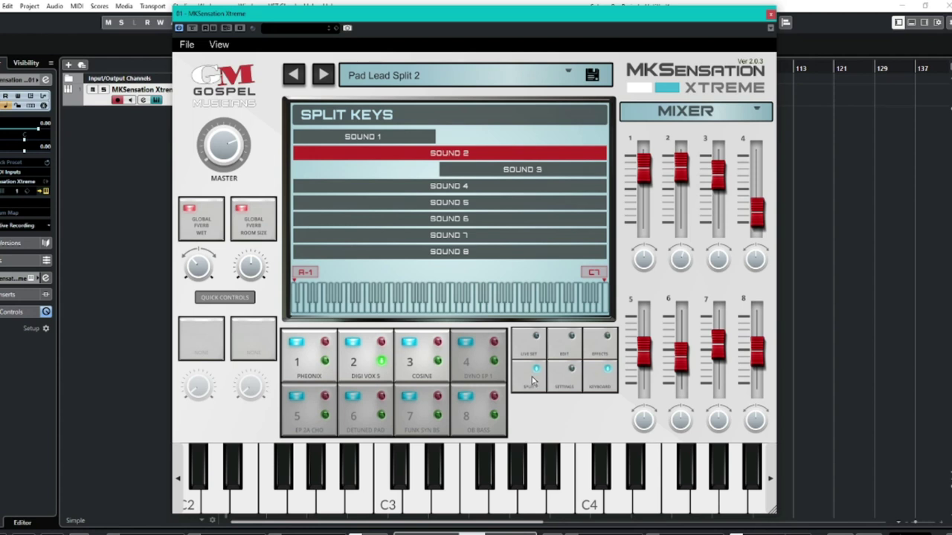
click(565, 348)
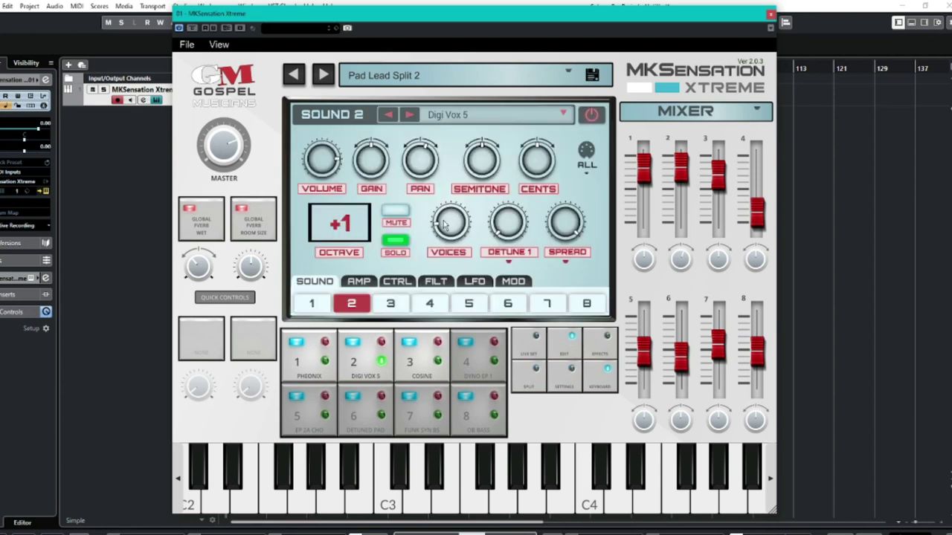
Check the amp and control settings of sound 2 and switch sounds 2 and 3 off.
click(370, 281)
click(395, 282)
click(328, 282)
click(363, 372)
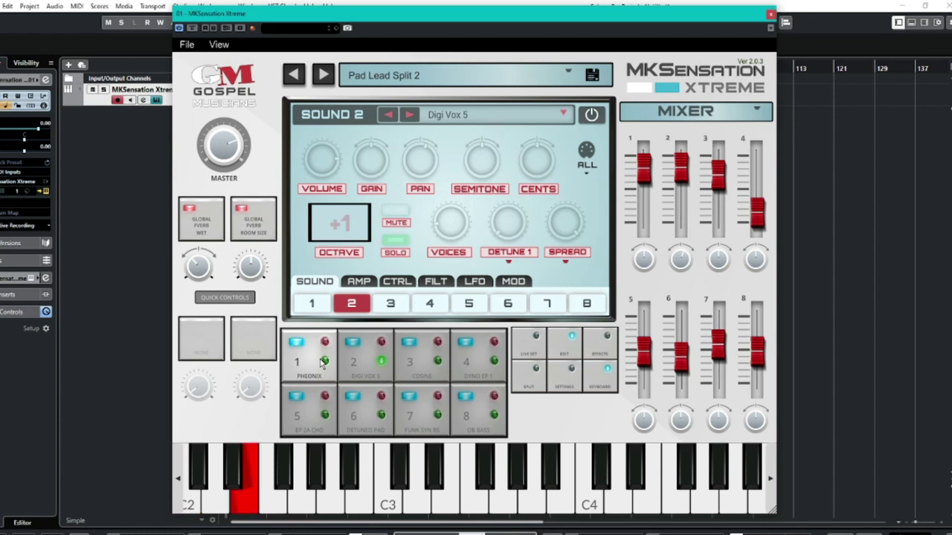
Extend the split key range of sound 1 up to C7 and return to the sound editor.
click(531, 387)
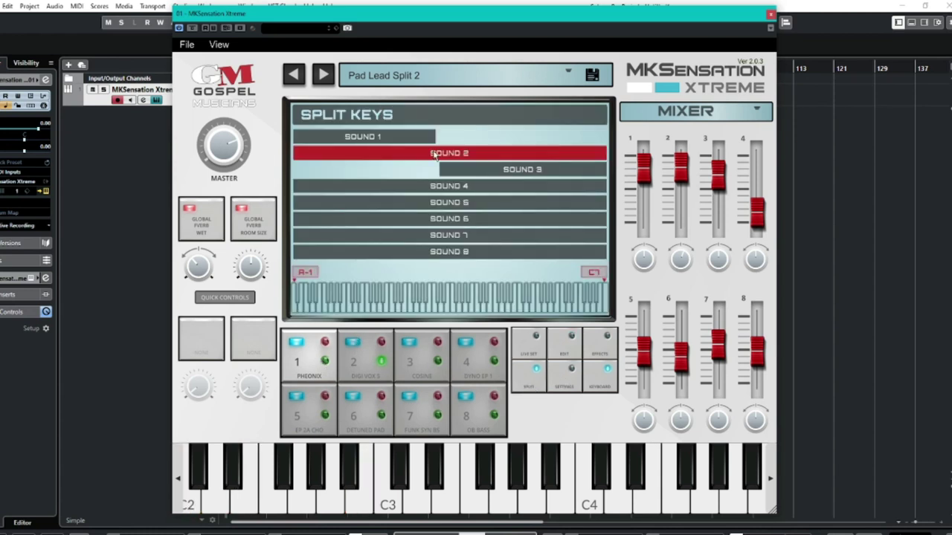
drag(433, 141, 605, 137)
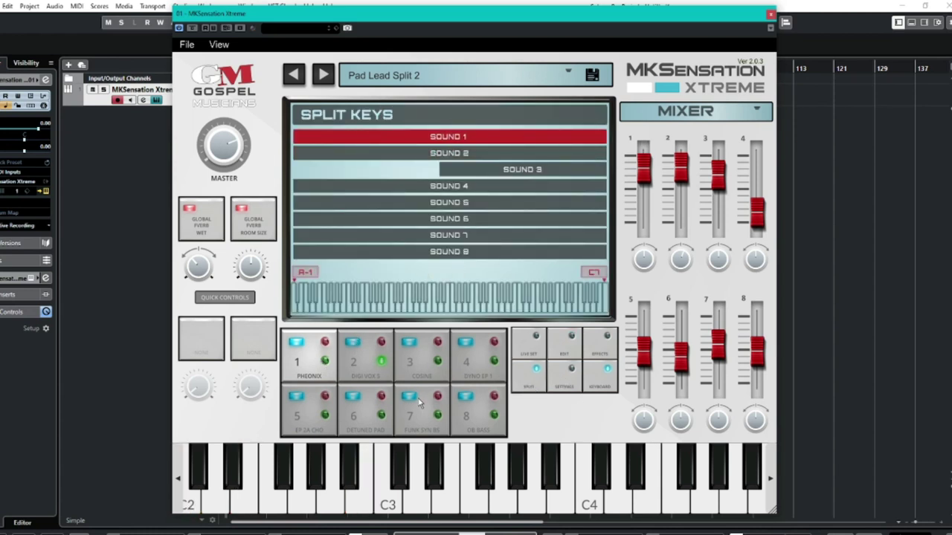
click(557, 359)
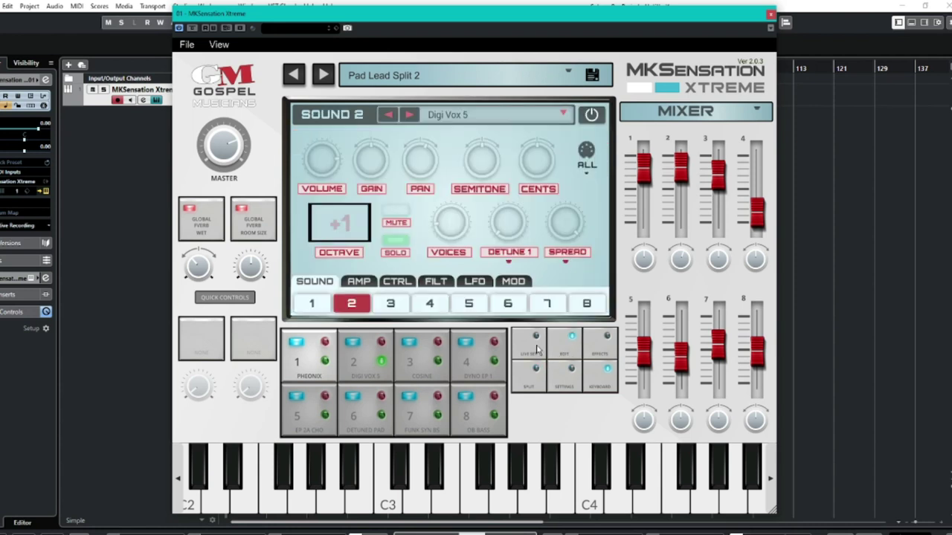
Select sound 1 for editing and toggle its solo state.
click(311, 305)
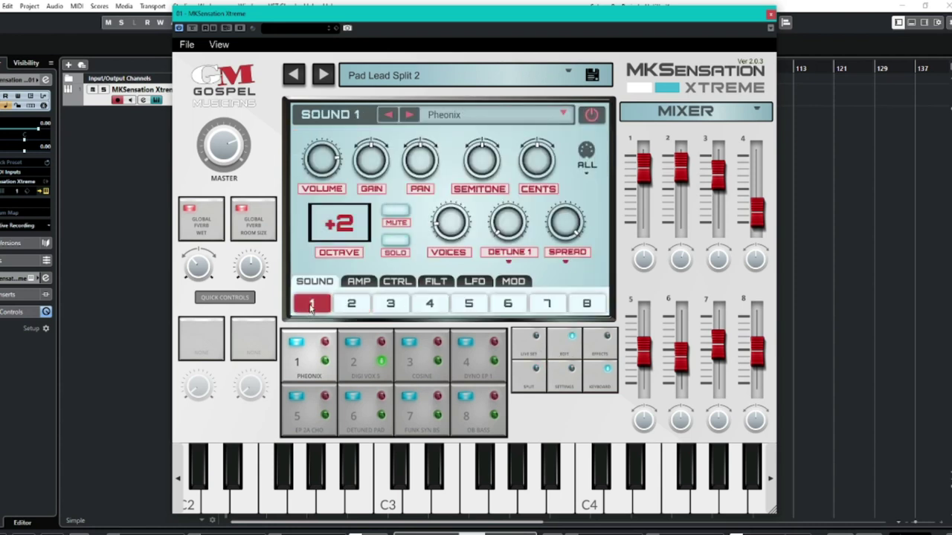
click(325, 362)
click(325, 363)
Browse the MKS Sounds of the Keyboard type and the Vox and Synths and Analog types for sound 1, then close the browser.
click(475, 115)
scroll(616, 335, up, 3)
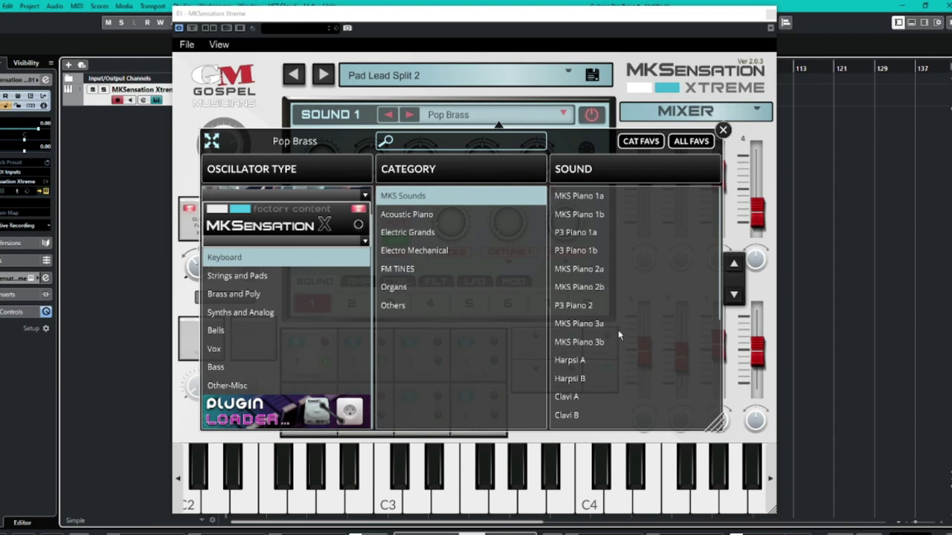
scroll(618, 336, down, 5)
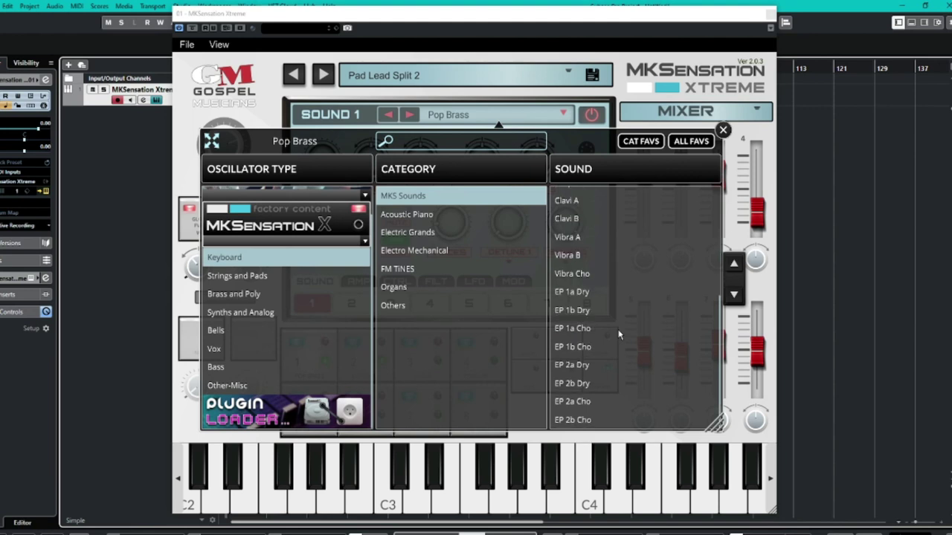
scroll(625, 336, up, 5)
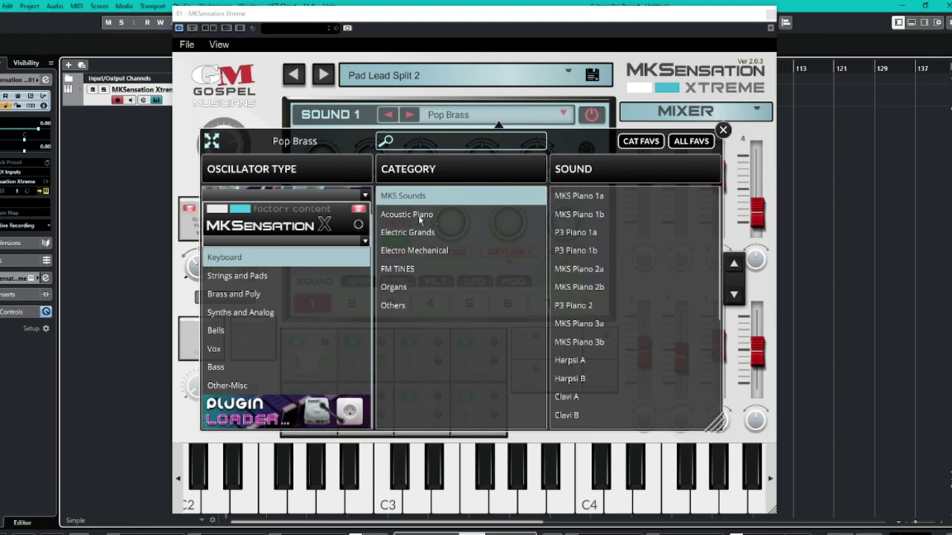
click(244, 349)
click(253, 318)
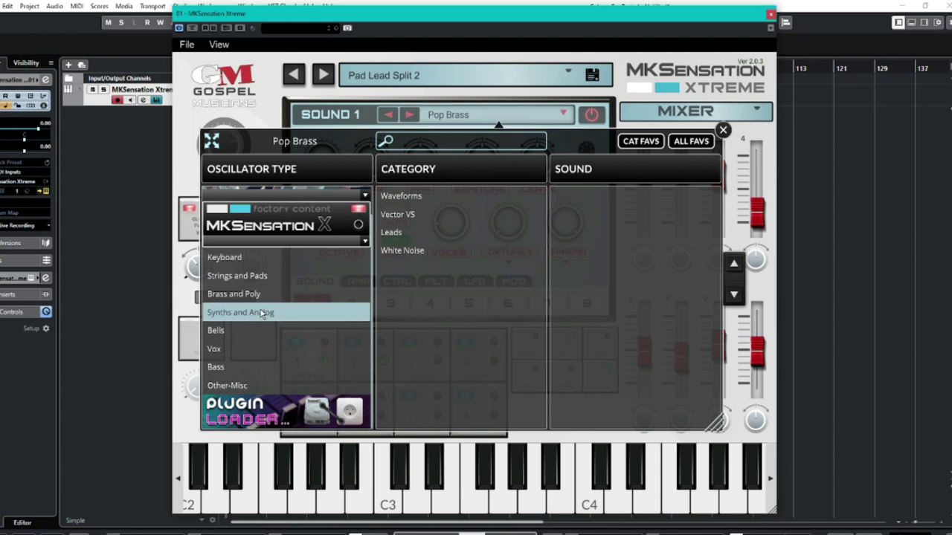
key(Escape)
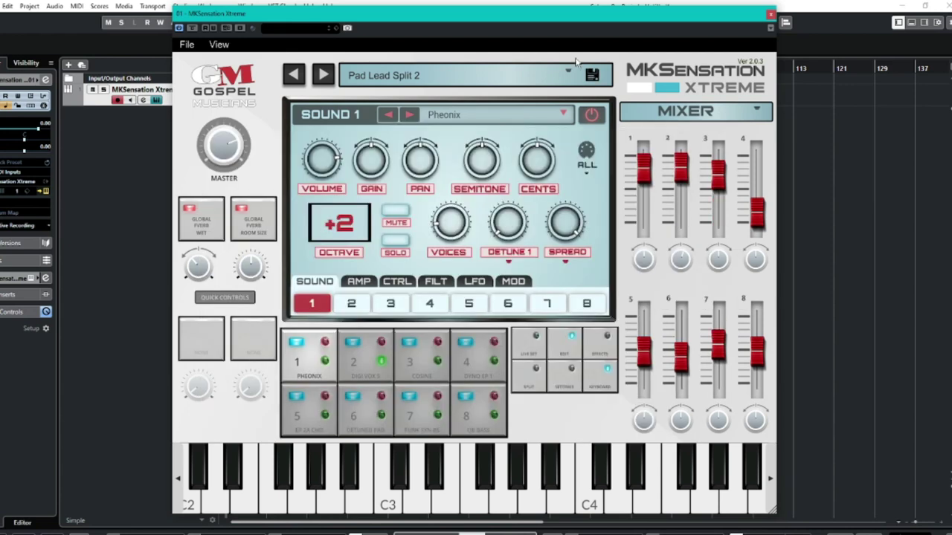
Assign the PLG Pno sound from the Acoustic Piano category of the Keyboard type to sound 1.
click(568, 119)
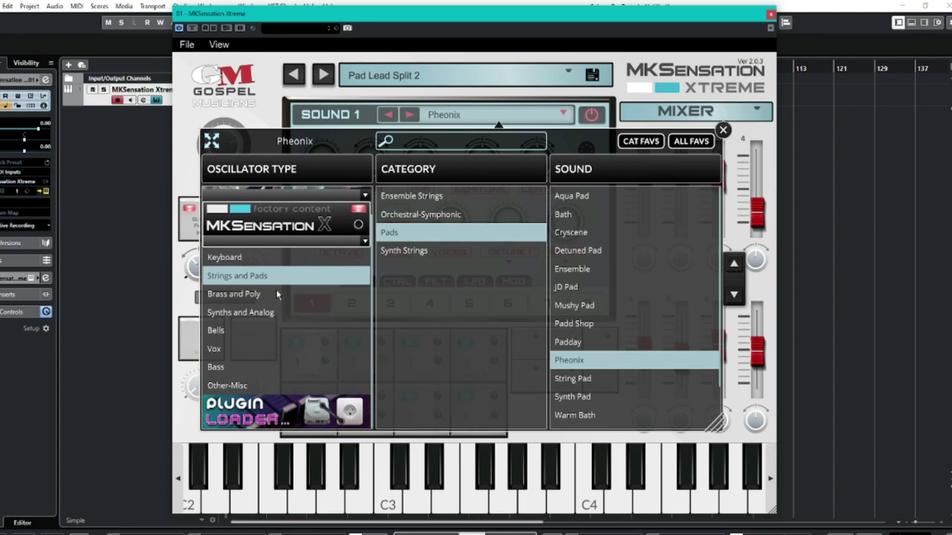
click(272, 260)
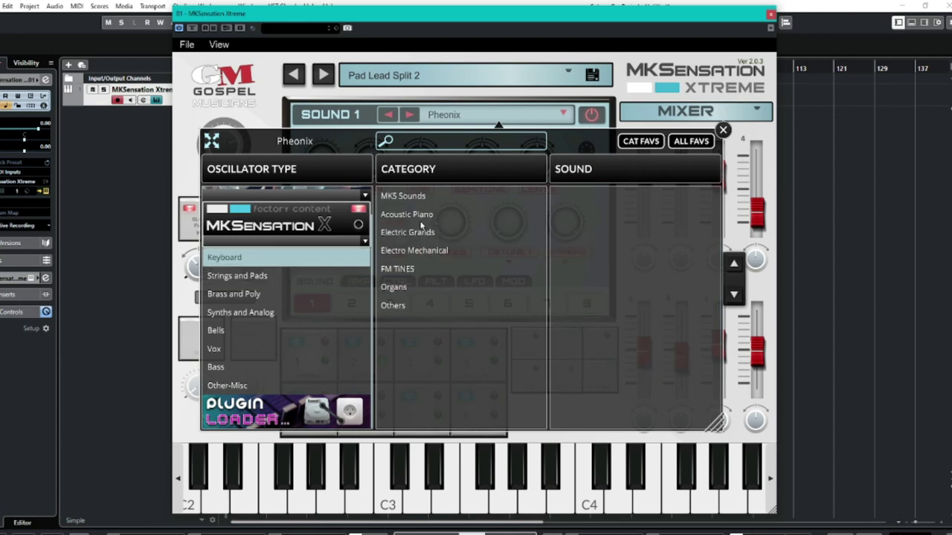
click(421, 197)
click(407, 214)
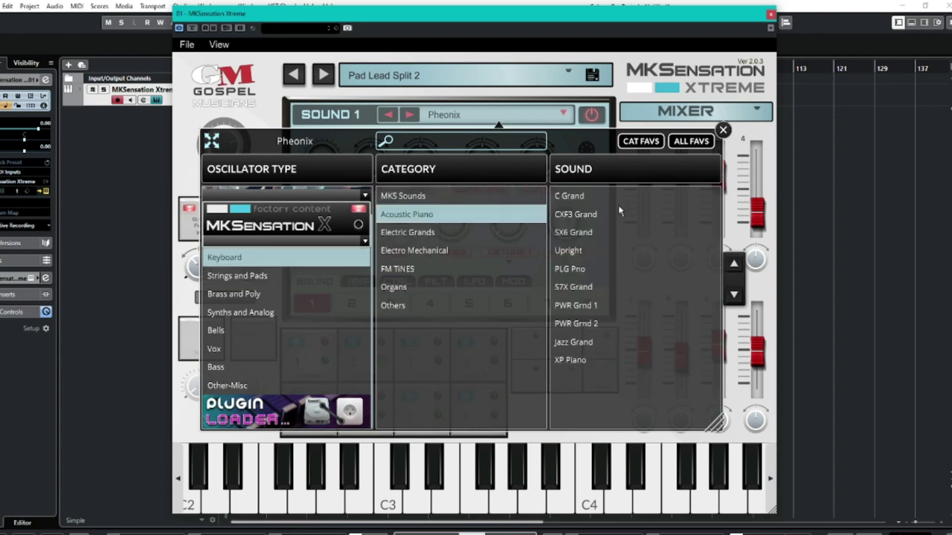
click(571, 271)
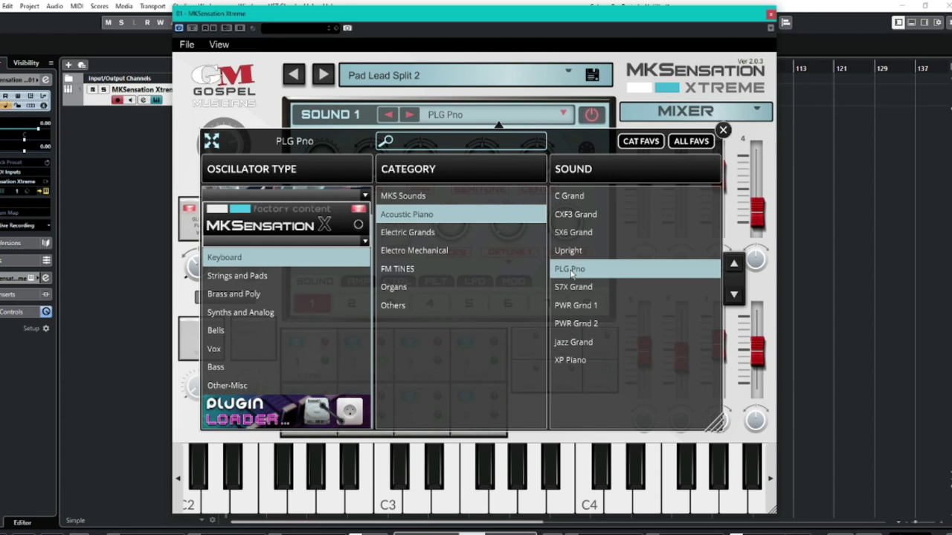
click(723, 131)
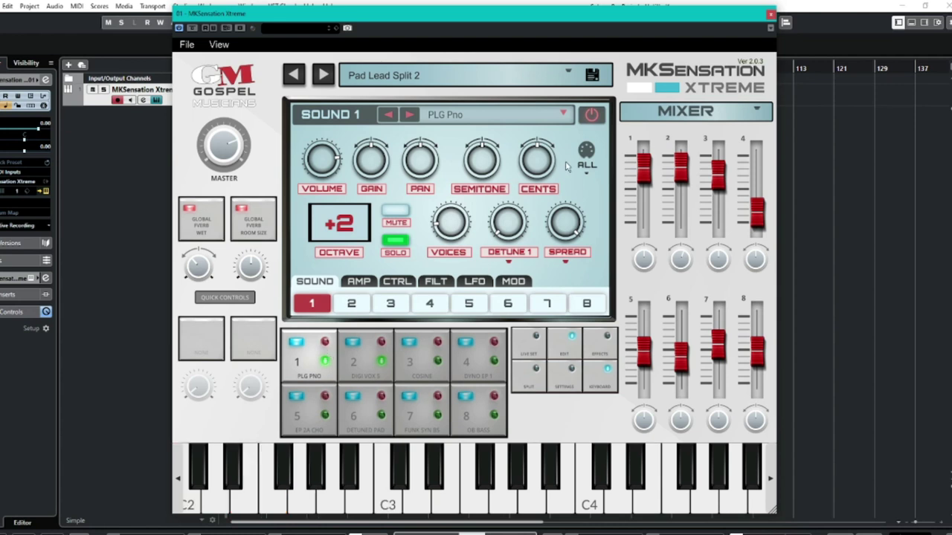
Try Perculator Or and Morning Bird from the Organs category of the Keyboard type on sound 1.
click(565, 114)
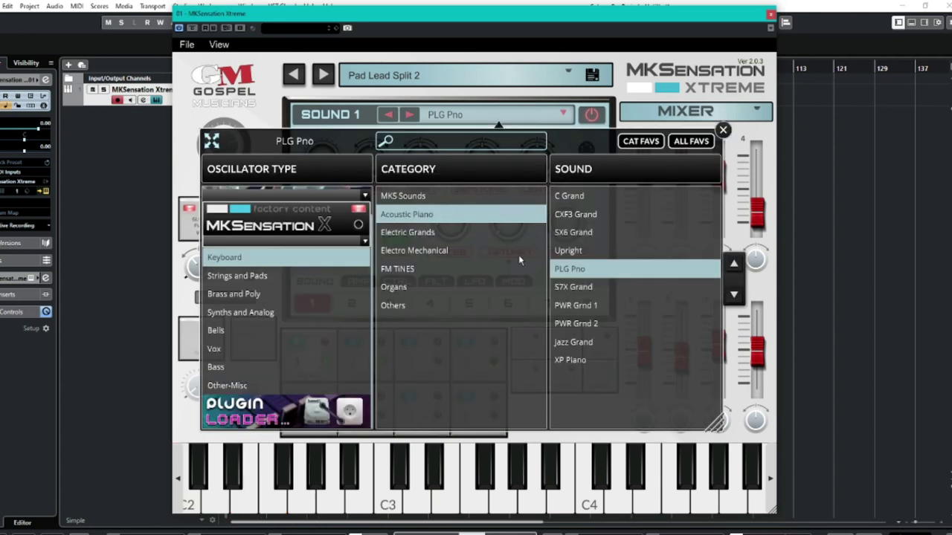
click(394, 287)
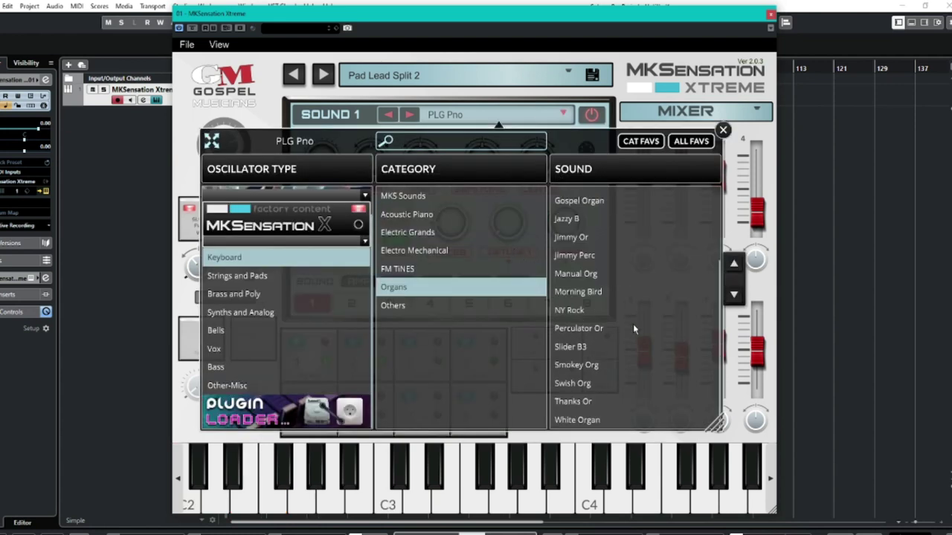
click(593, 328)
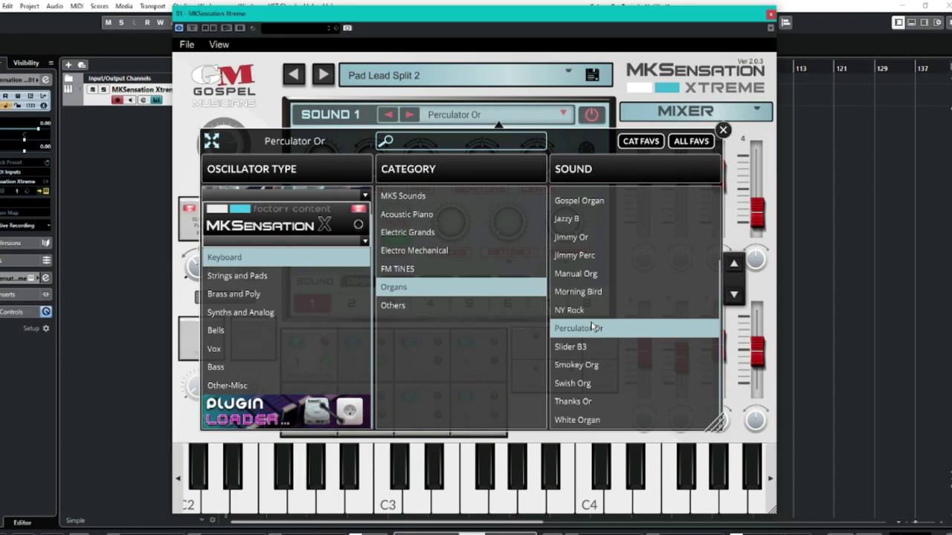
click(576, 296)
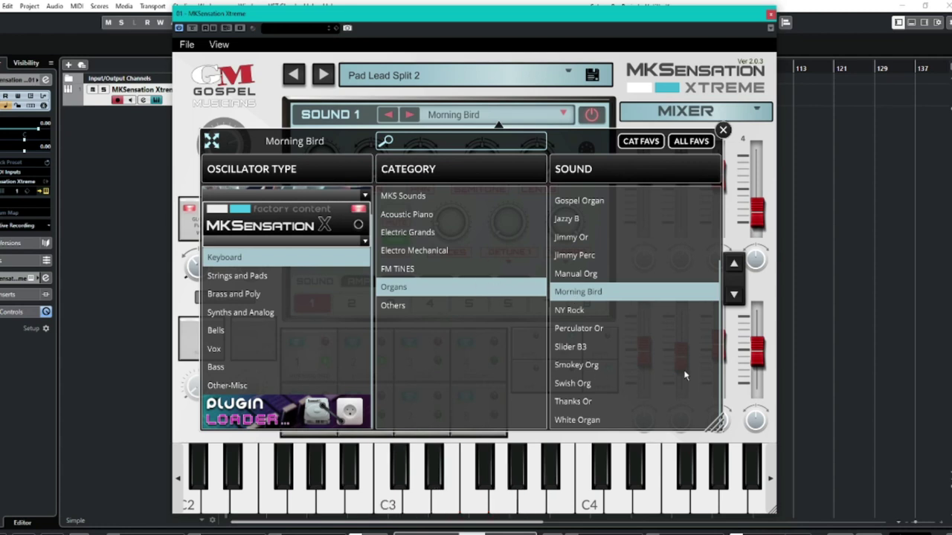
Try Mean Ld and JPTR-8 LD from the Leads category of the Synths and Analog type on sound 1.
click(266, 313)
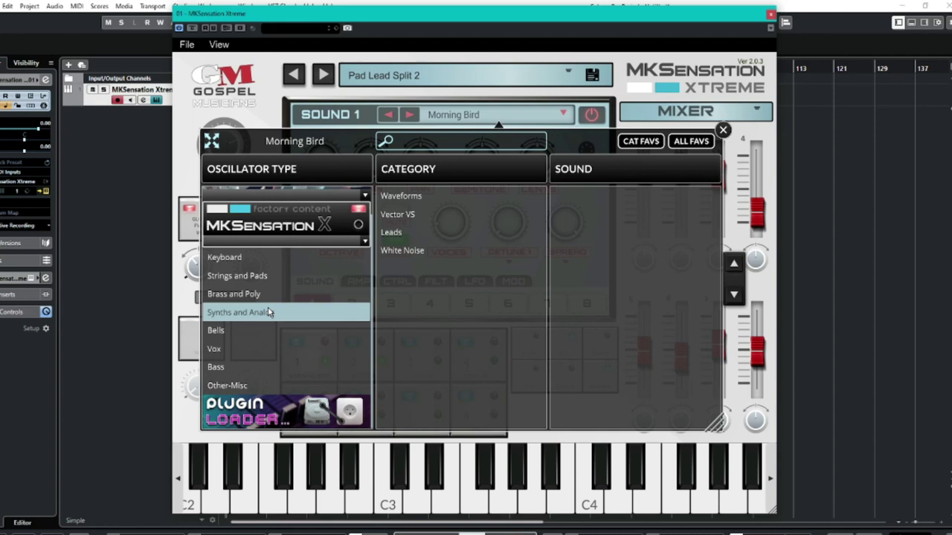
click(422, 235)
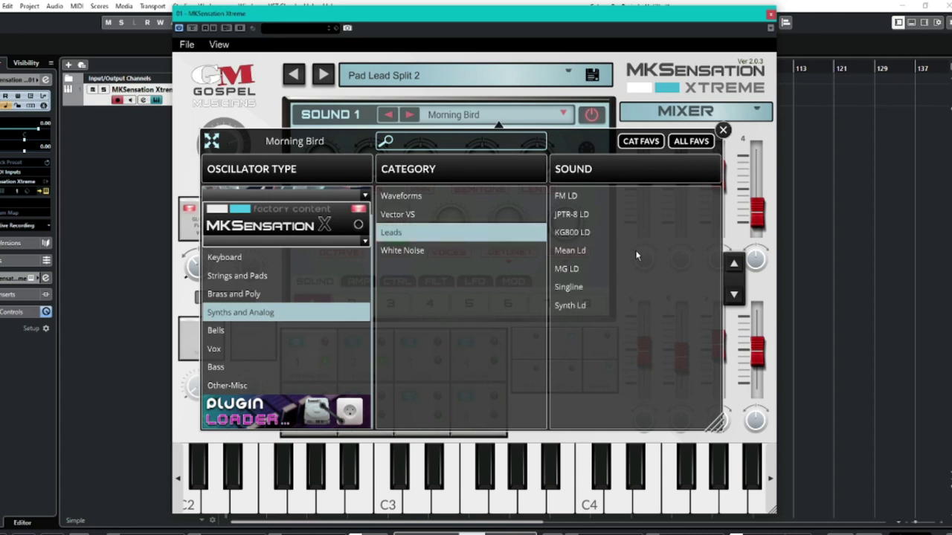
click(589, 250)
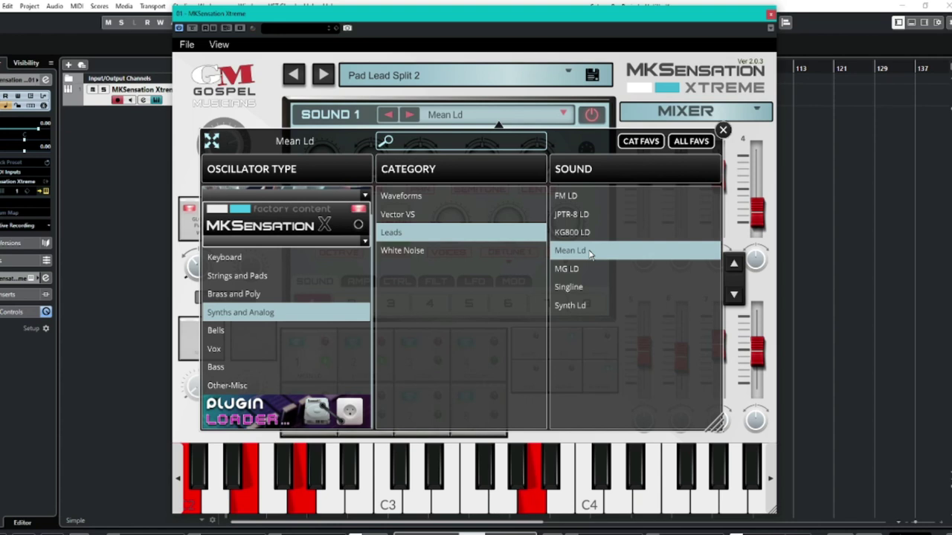
click(577, 213)
Assign the Pop Brass sound from the Brass category of the Brass and Poly type to sound 1.
click(237, 300)
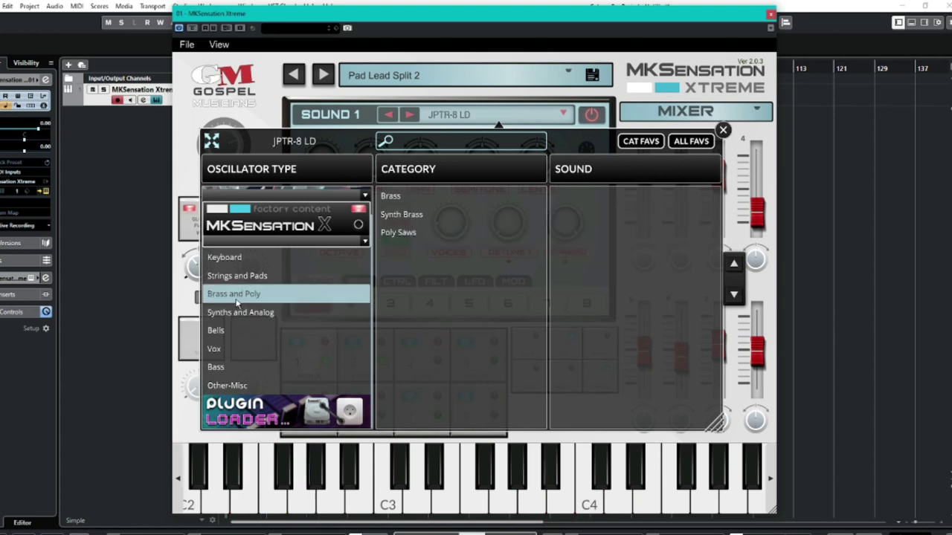
click(397, 199)
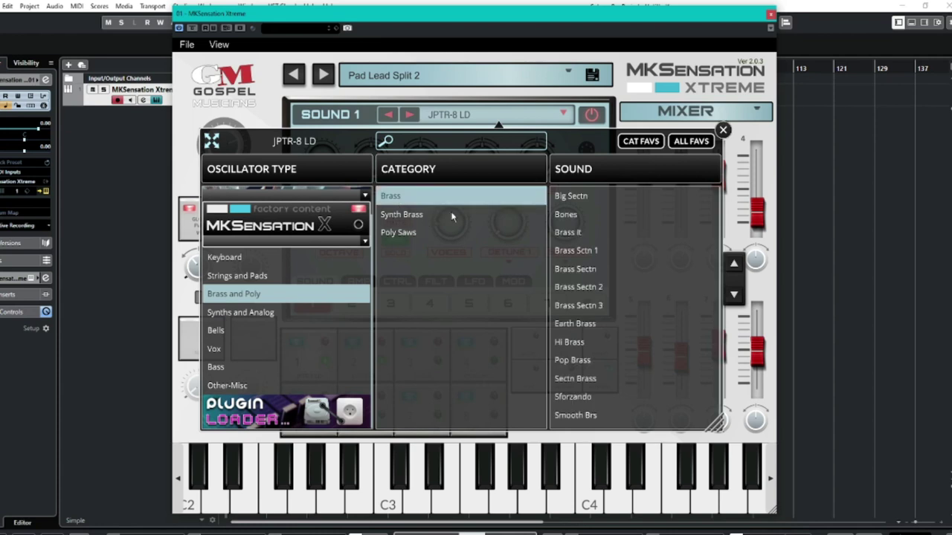
scroll(608, 333, down, 1)
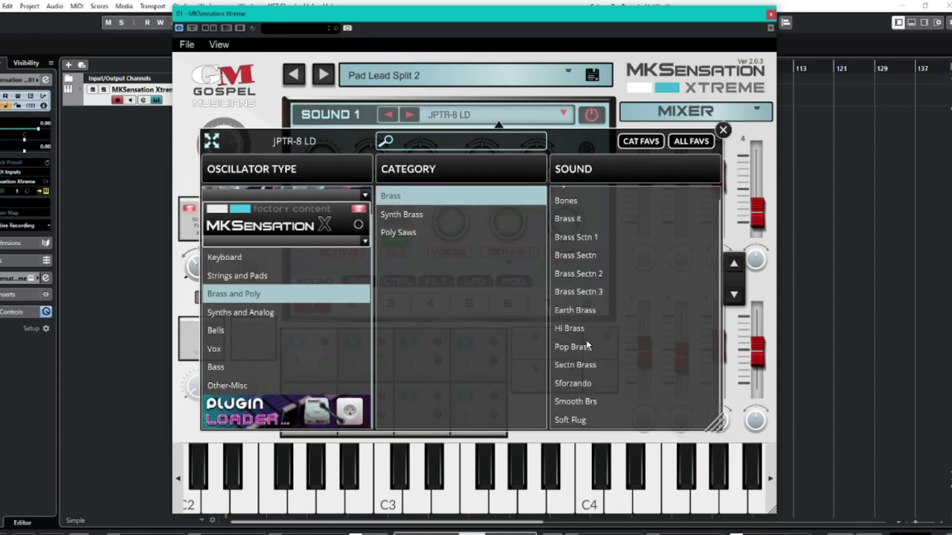
click(593, 348)
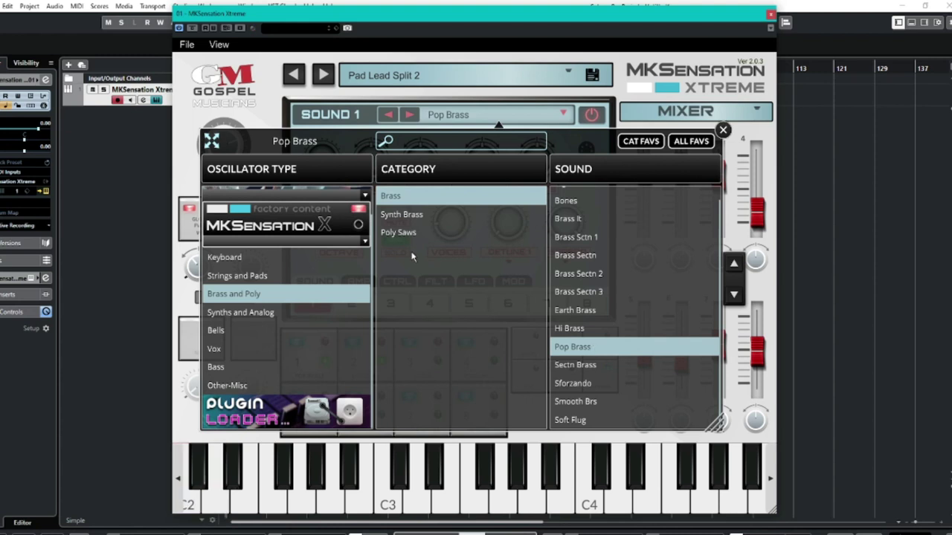
Look through the categories of the Strings and Pads, Keyboard, Bass, Vox and Bells types and close the sound browser.
click(230, 280)
click(235, 261)
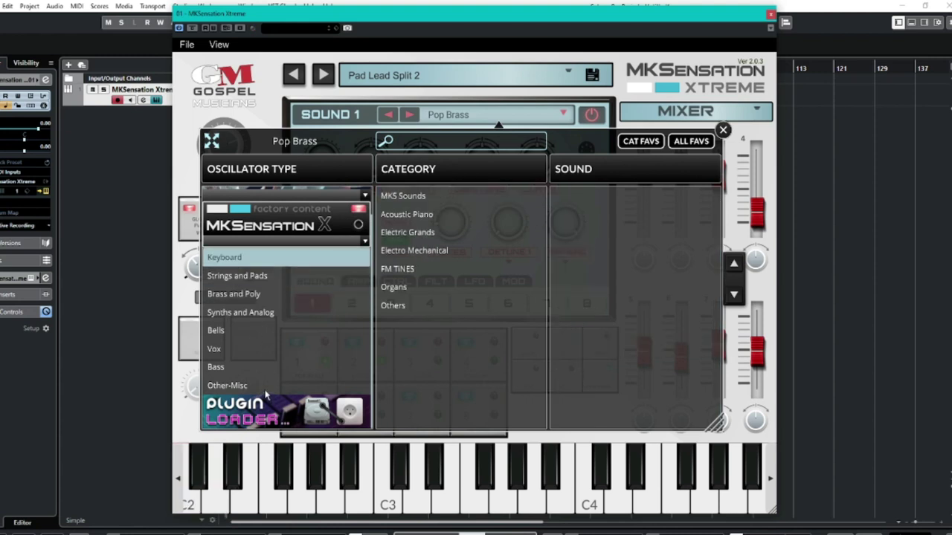
click(260, 368)
click(253, 349)
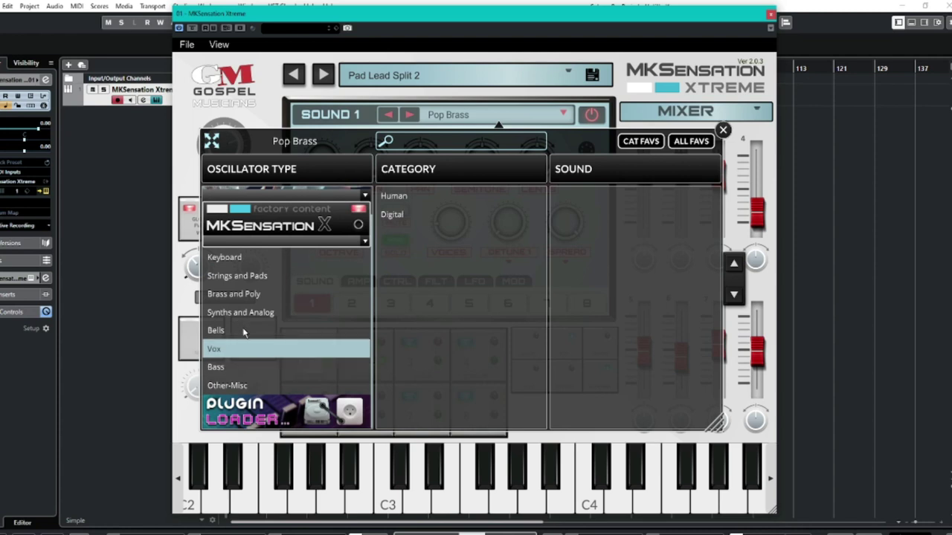
click(243, 330)
click(722, 132)
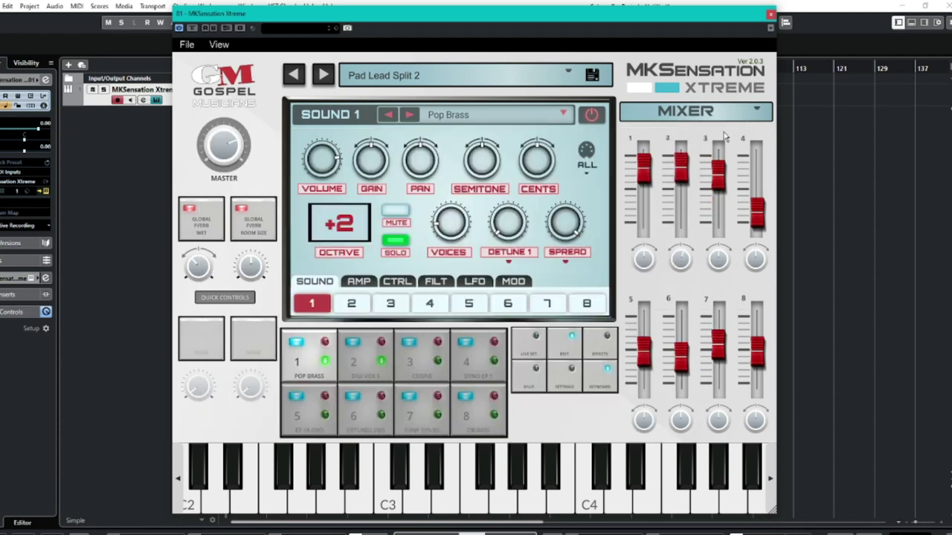